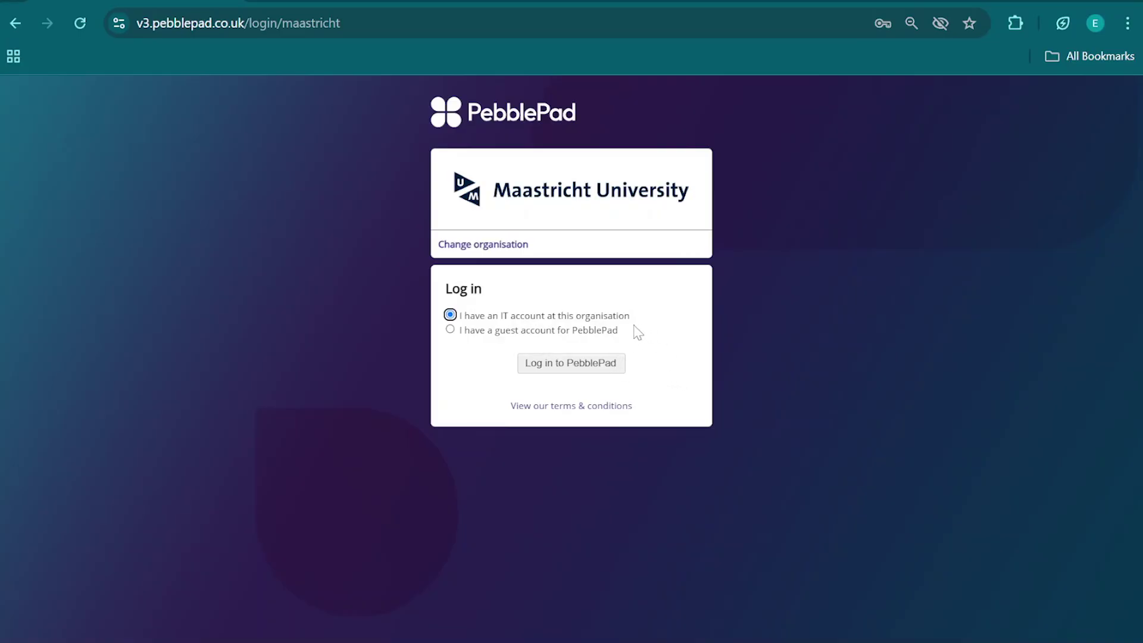
Log in with the guest account and open the STORE Resources list.
{"action": "left_click", "coordinate": [451, 330]}
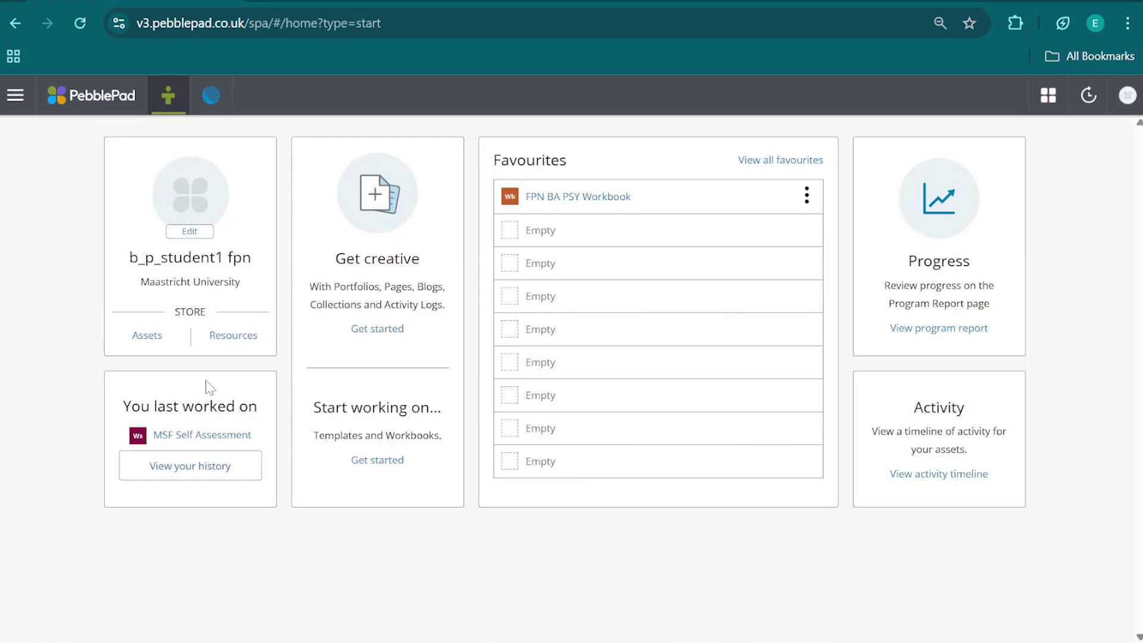
{"action": "left_click", "coordinate": [232, 337]}
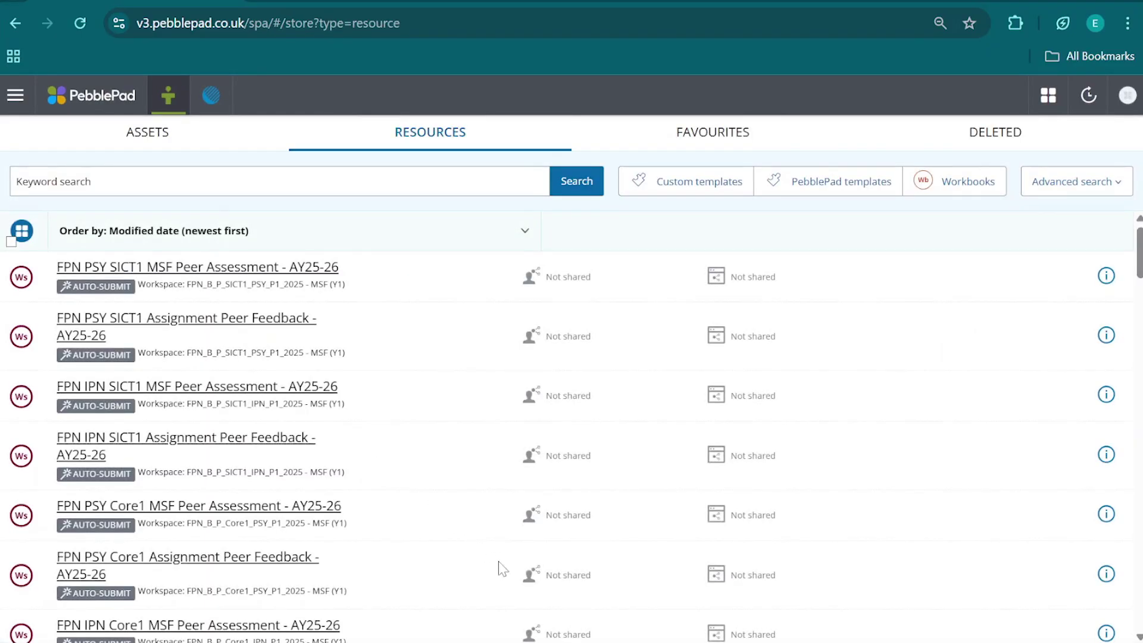
Scroll down the Resources list and open the 'FPN MSF Self Assessment' template.
{"action": "scroll", "coordinate": [500, 567], "scroll_direction": "down", "scroll_amount": 15}
{"action": "scroll", "coordinate": [499, 562], "scroll_direction": "down", "scroll_amount": 6}
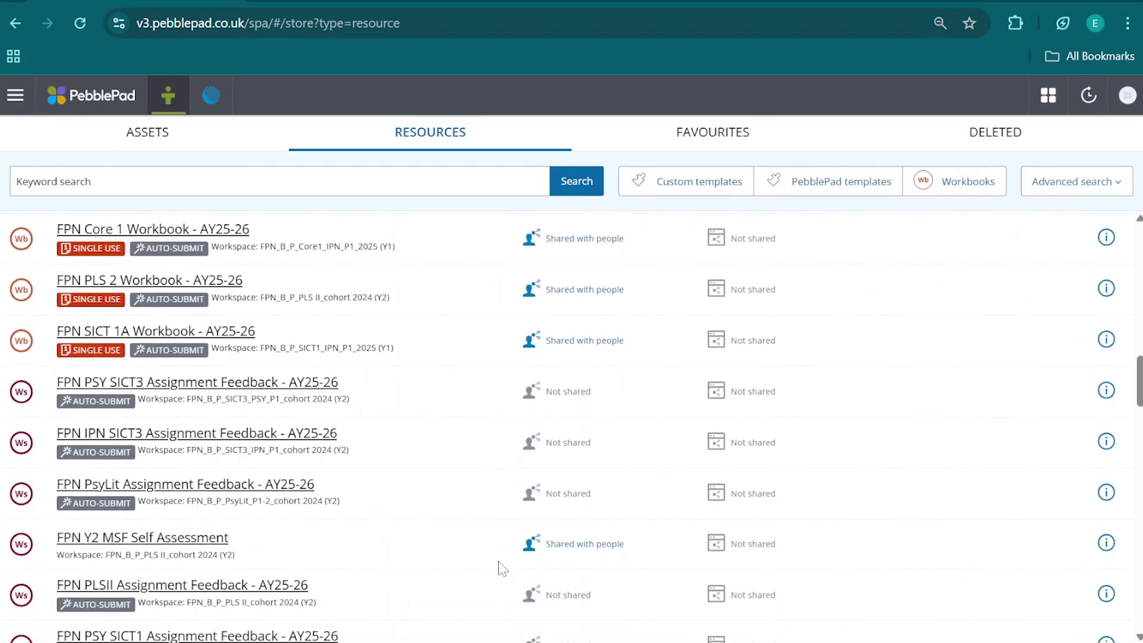
{"action": "scroll", "coordinate": [499, 569], "scroll_direction": "down", "scroll_amount": 4}
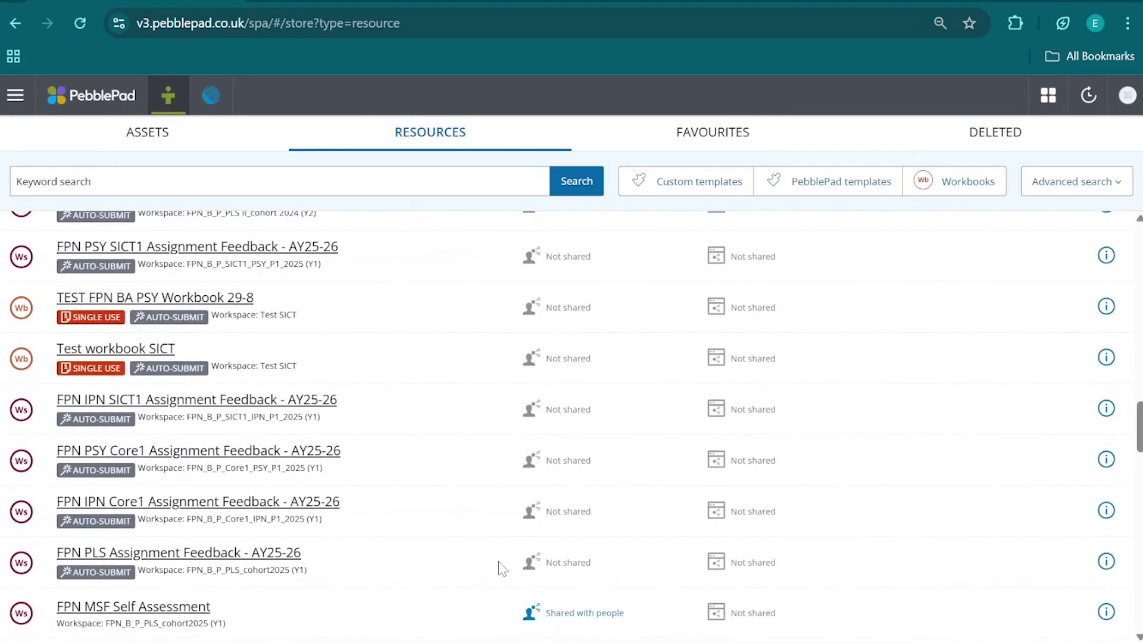
{"action": "scroll", "coordinate": [500, 567], "scroll_direction": "down", "scroll_amount": 1}
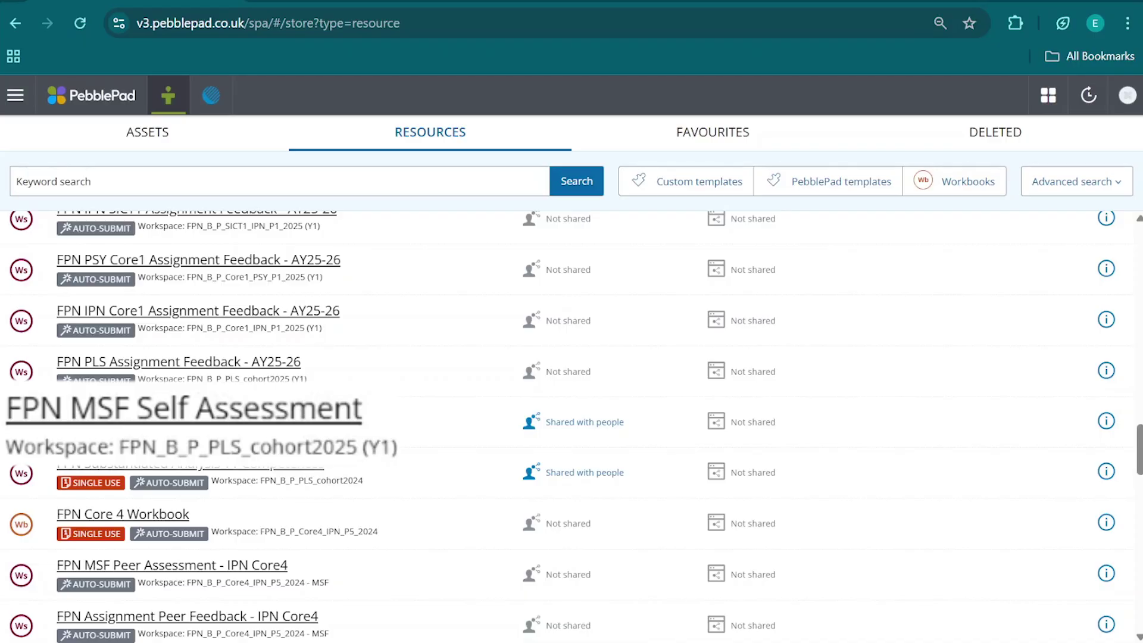
{"action": "left_click", "coordinate": [161, 418]}
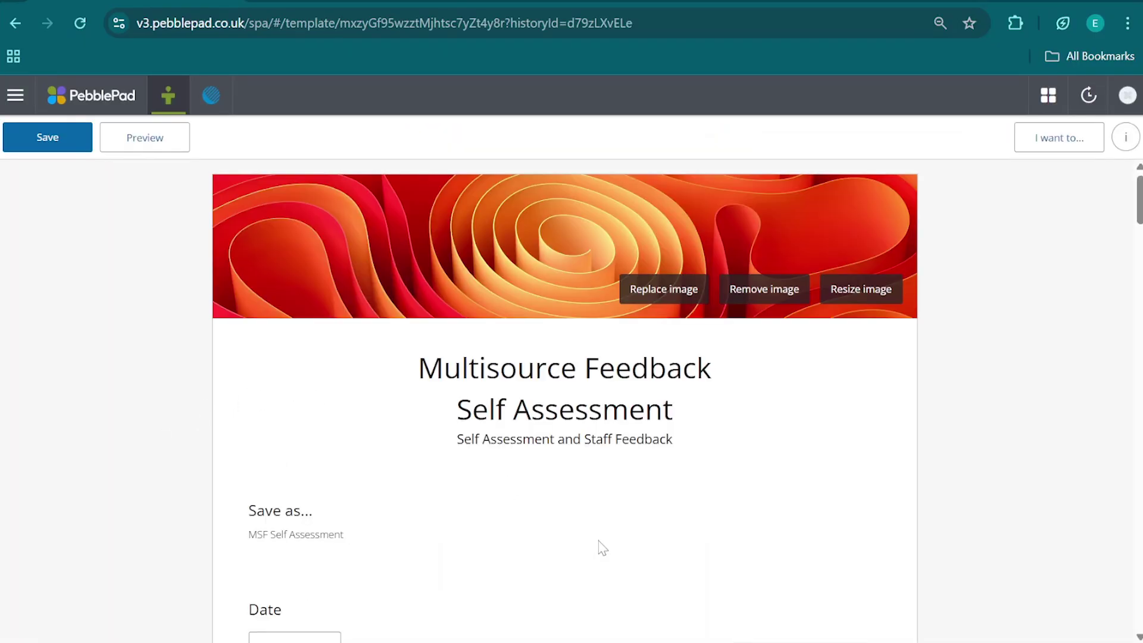
Set the assessment date to 15 Oct 2025.
{"action": "scroll", "coordinate": [601, 547], "scroll_direction": "down", "scroll_amount": 5}
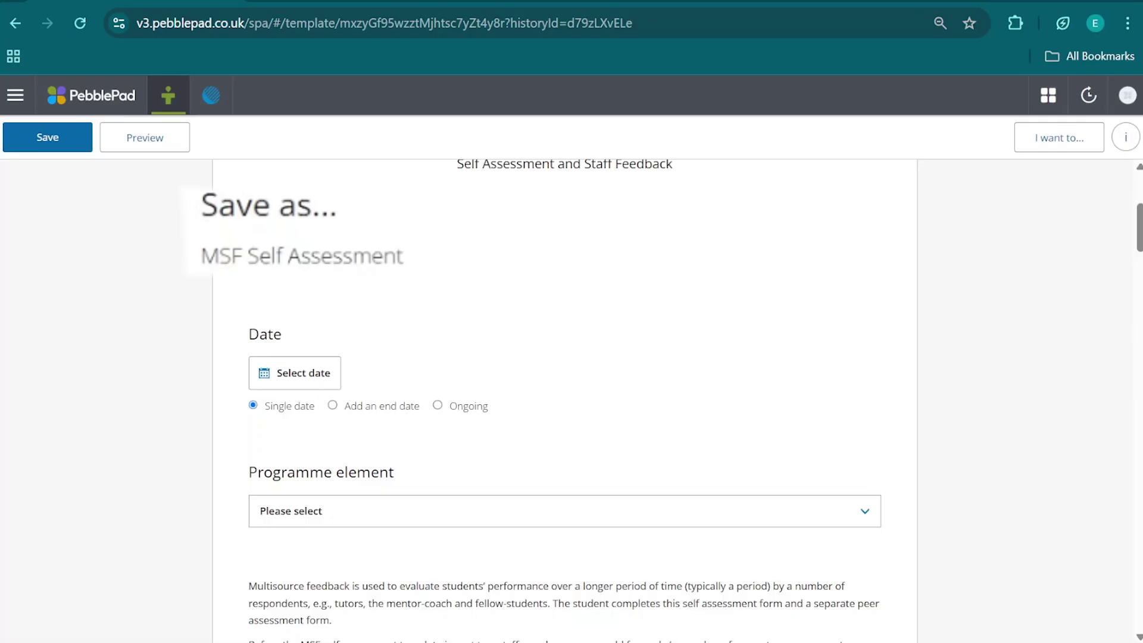
{"action": "scroll", "coordinate": [414, 369], "scroll_direction": "down", "scroll_amount": 2}
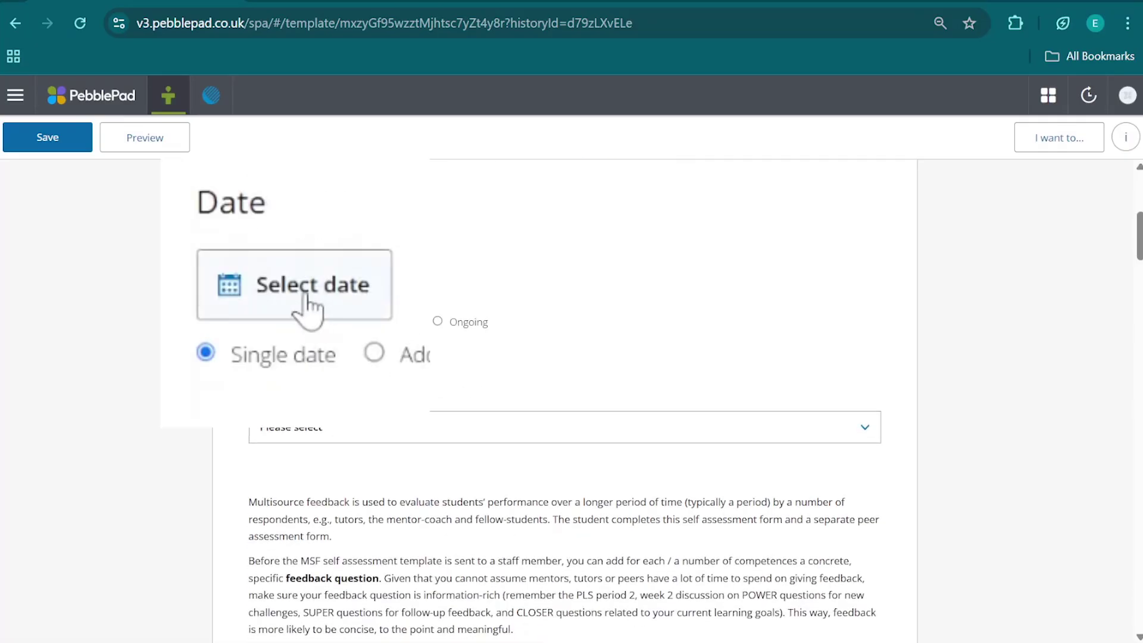
{"action": "left_click", "coordinate": [308, 305]}
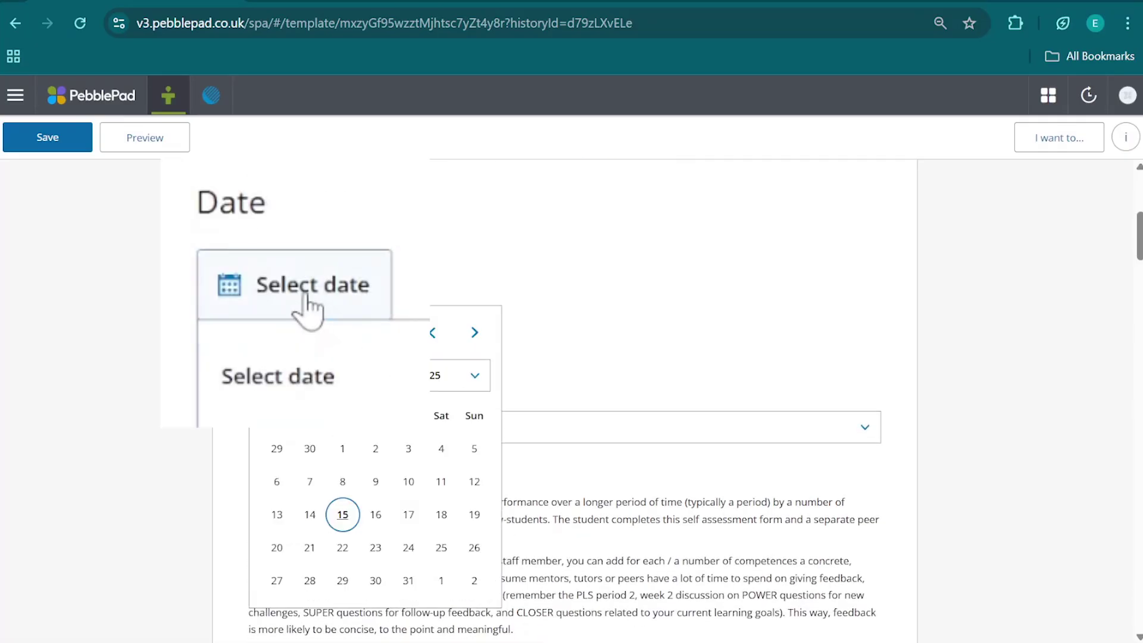
{"action": "left_click", "coordinate": [337, 518]}
Set Programme element to 'Psychological Perspectives, SICT1A and PLS period 1'.
{"action": "scroll", "coordinate": [521, 382], "scroll_direction": "down", "scroll_amount": 3}
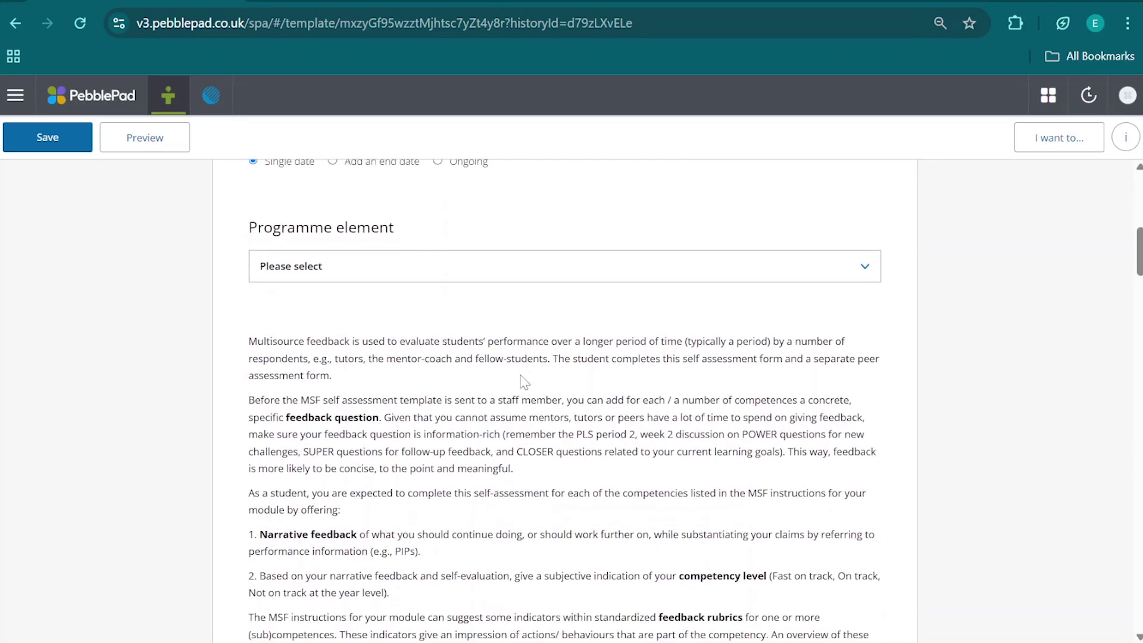
{"action": "left_click", "coordinate": [428, 277]}
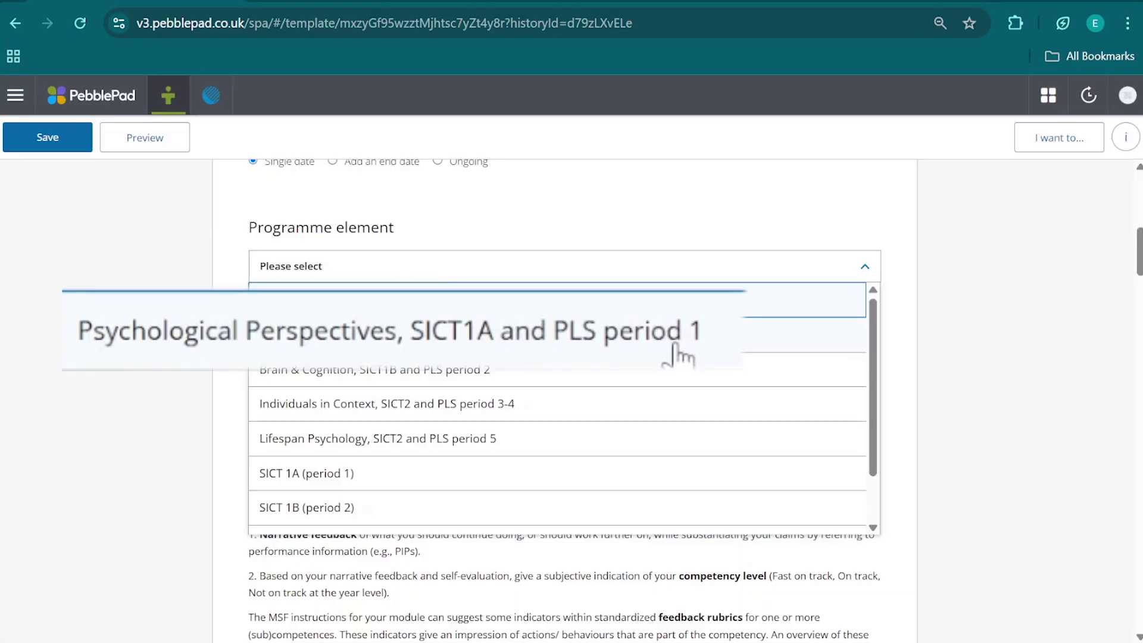
{"action": "left_click", "coordinate": [381, 335]}
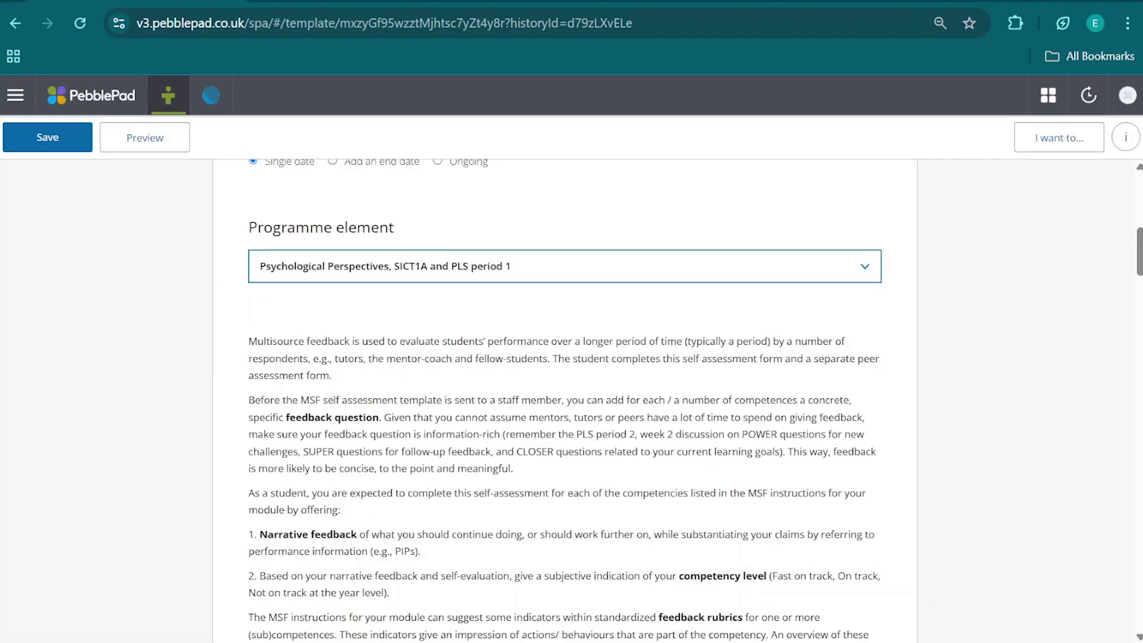
{"action": "scroll", "coordinate": [560, 532], "scroll_direction": "down", "scroll_amount": 3}
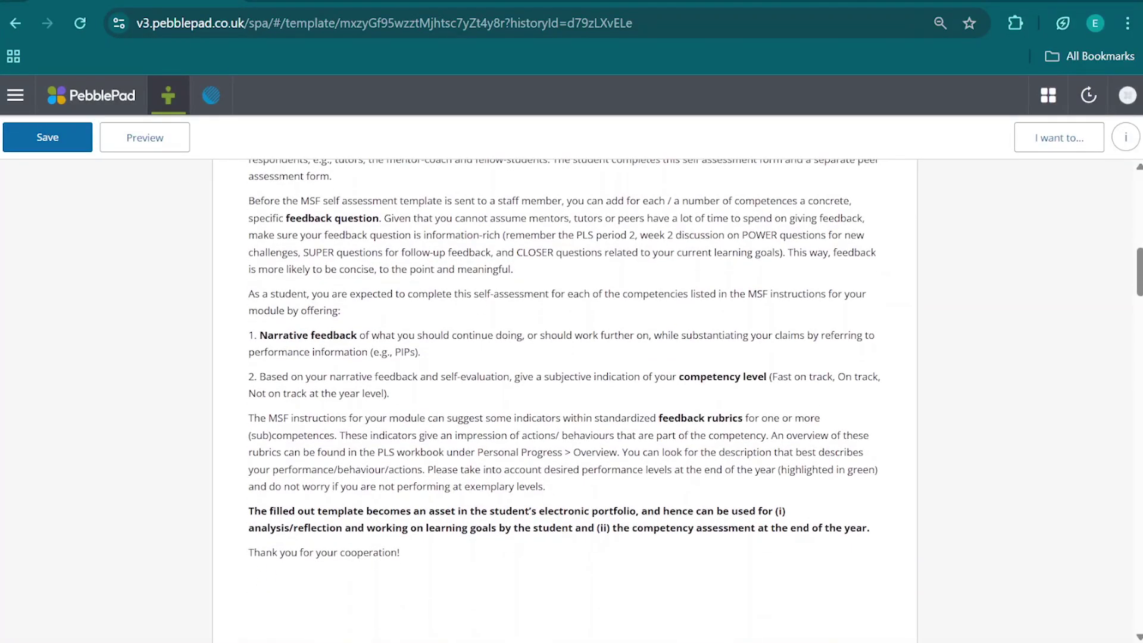
{"action": "scroll", "coordinate": [559, 581], "scroll_direction": "down", "scroll_amount": 8}
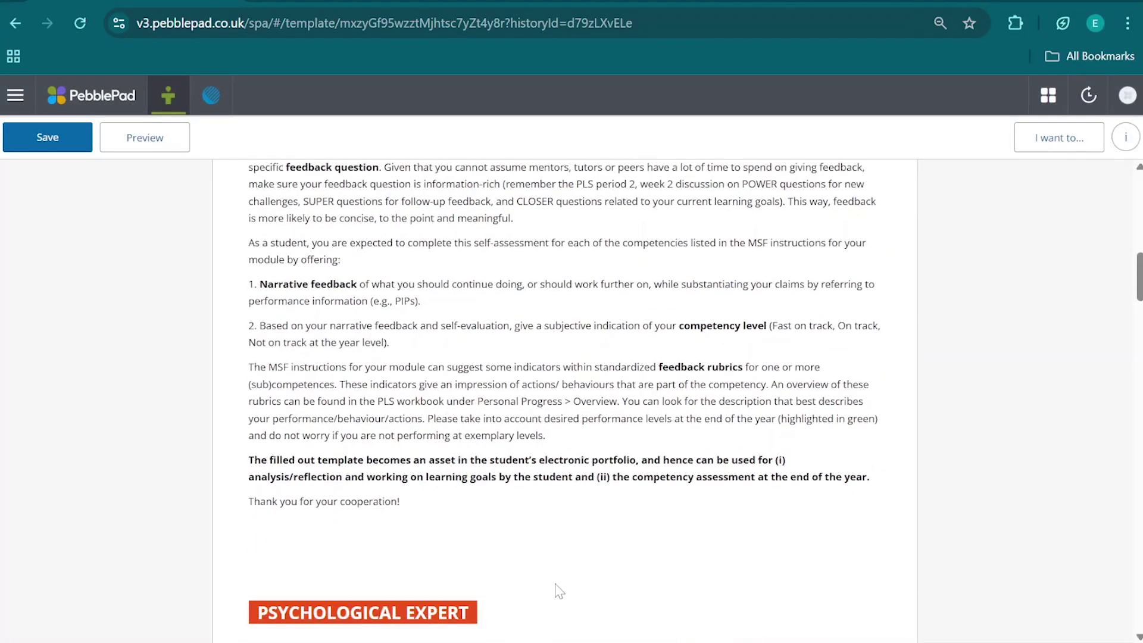
{"action": "scroll", "coordinate": [558, 590], "scroll_direction": "up", "scroll_amount": 2}
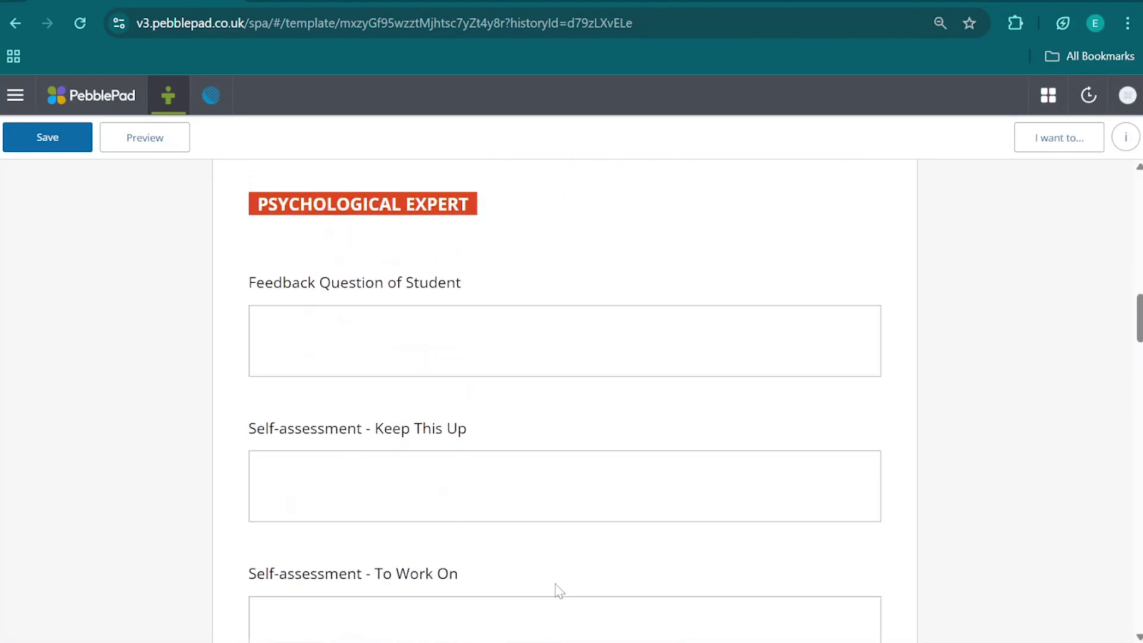
{"action": "scroll", "coordinate": [560, 417], "scroll_direction": "down", "scroll_amount": 3}
{"action": "scroll", "coordinate": [560, 417], "scroll_direction": "up", "scroll_amount": 3}
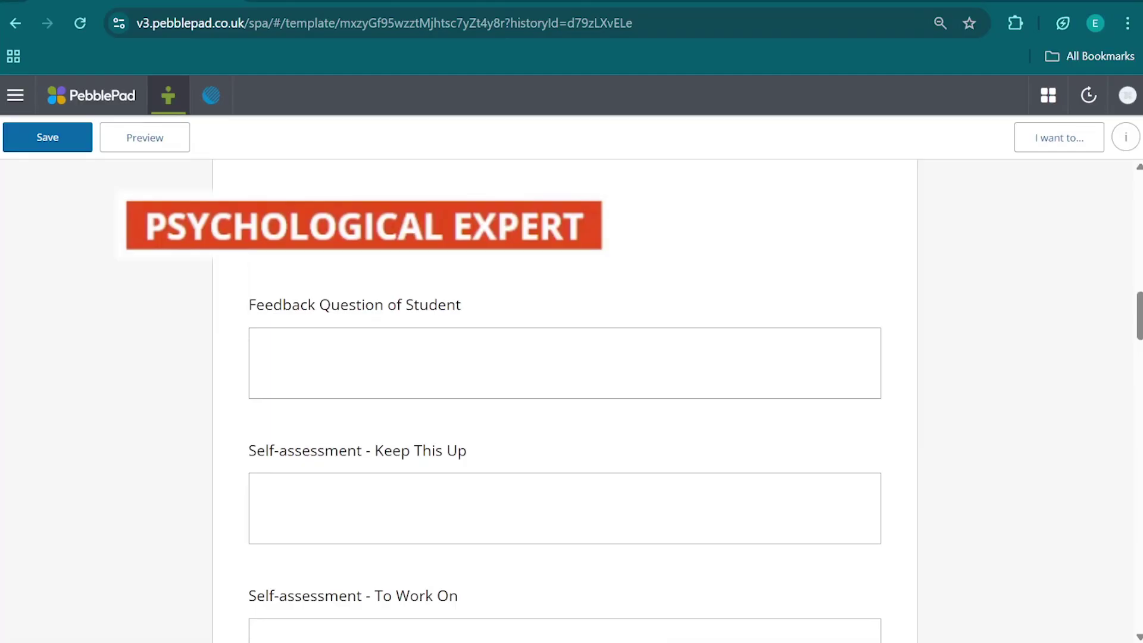
{"action": "scroll", "coordinate": [610, 481], "scroll_direction": "down", "scroll_amount": 12}
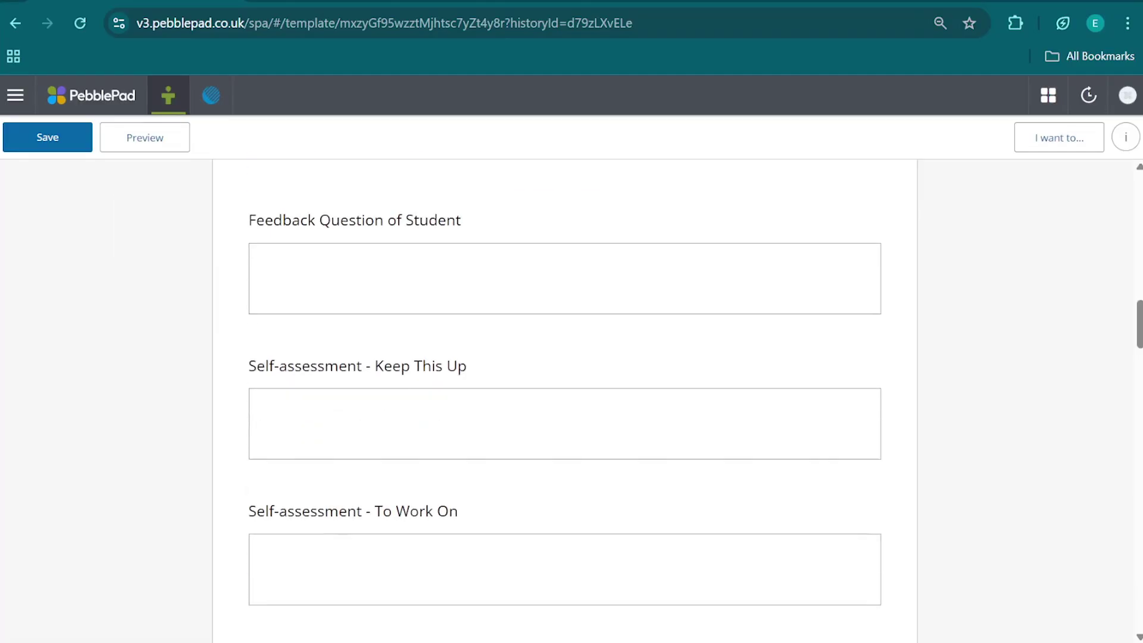
{"action": "scroll", "coordinate": [610, 481], "scroll_direction": "down", "scroll_amount": 6}
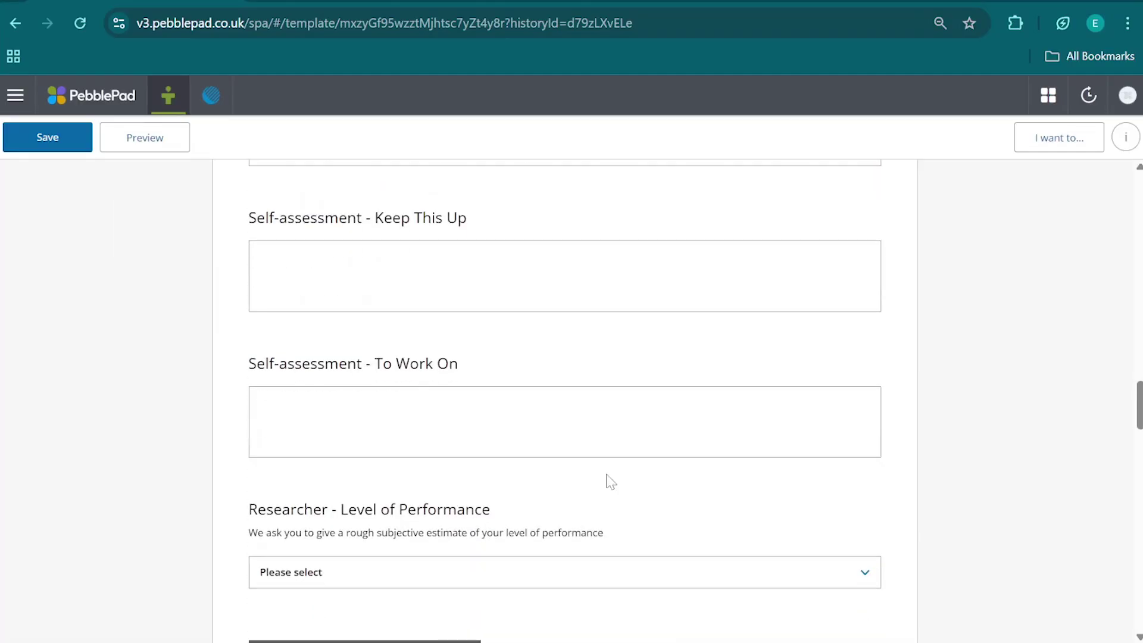
{"action": "scroll", "coordinate": [607, 480], "scroll_direction": "down", "scroll_amount": 3}
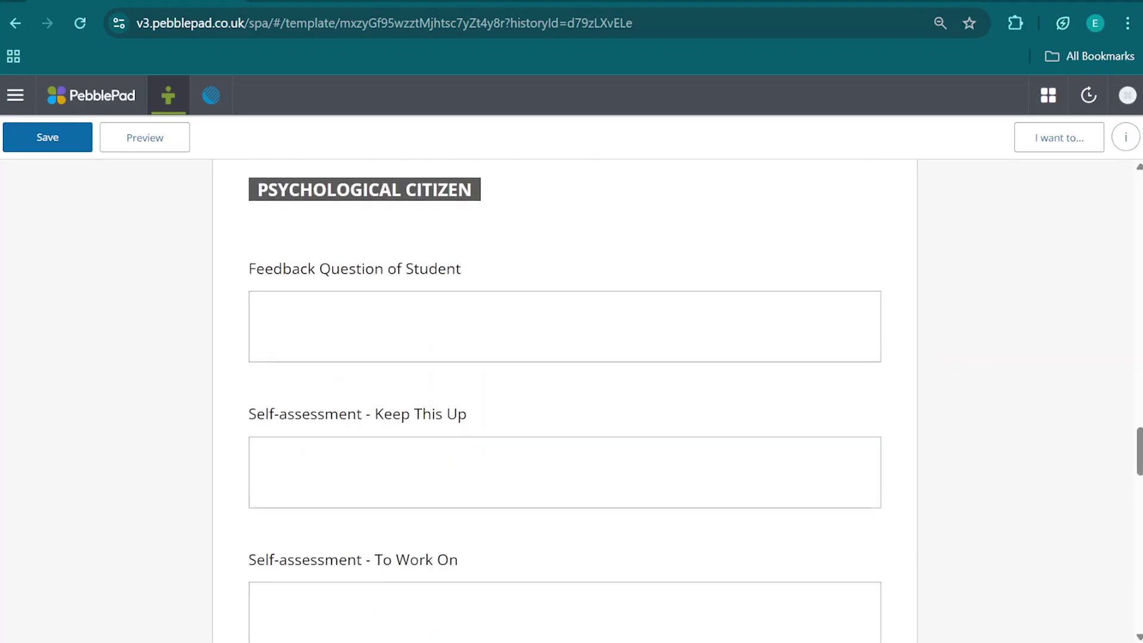
{"action": "scroll", "coordinate": [607, 480], "scroll_direction": "up", "scroll_amount": 1}
{"action": "scroll", "coordinate": [607, 480], "scroll_direction": "down", "scroll_amount": 5}
{"action": "scroll", "coordinate": [693, 512], "scroll_direction": "down", "scroll_amount": 12}
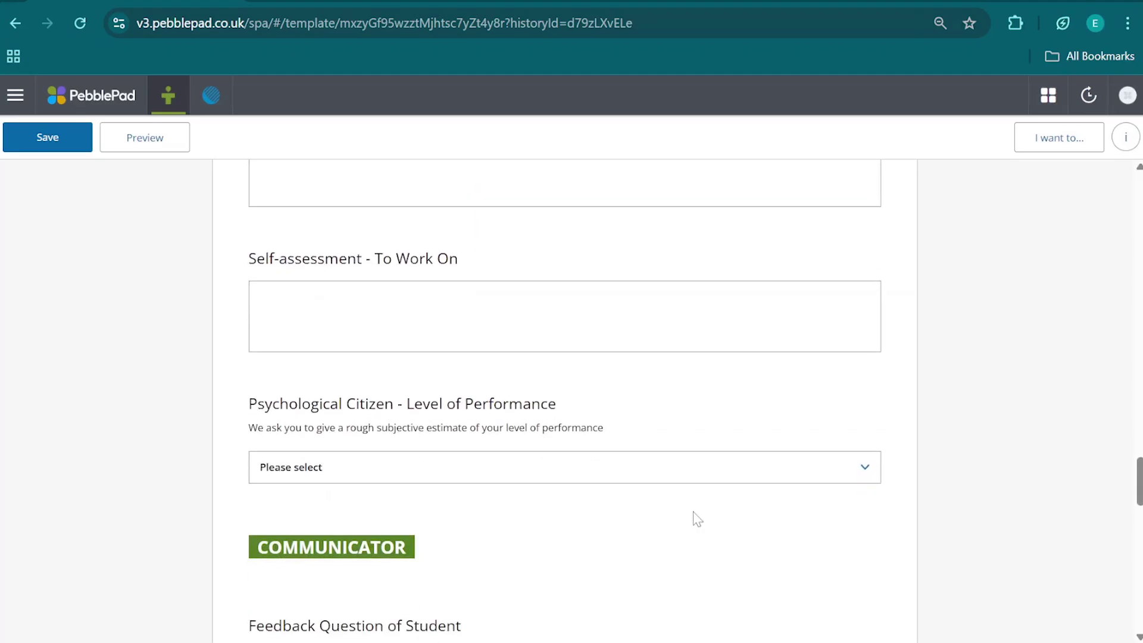
{"action": "scroll", "coordinate": [698, 519], "scroll_direction": "down", "scroll_amount": 1}
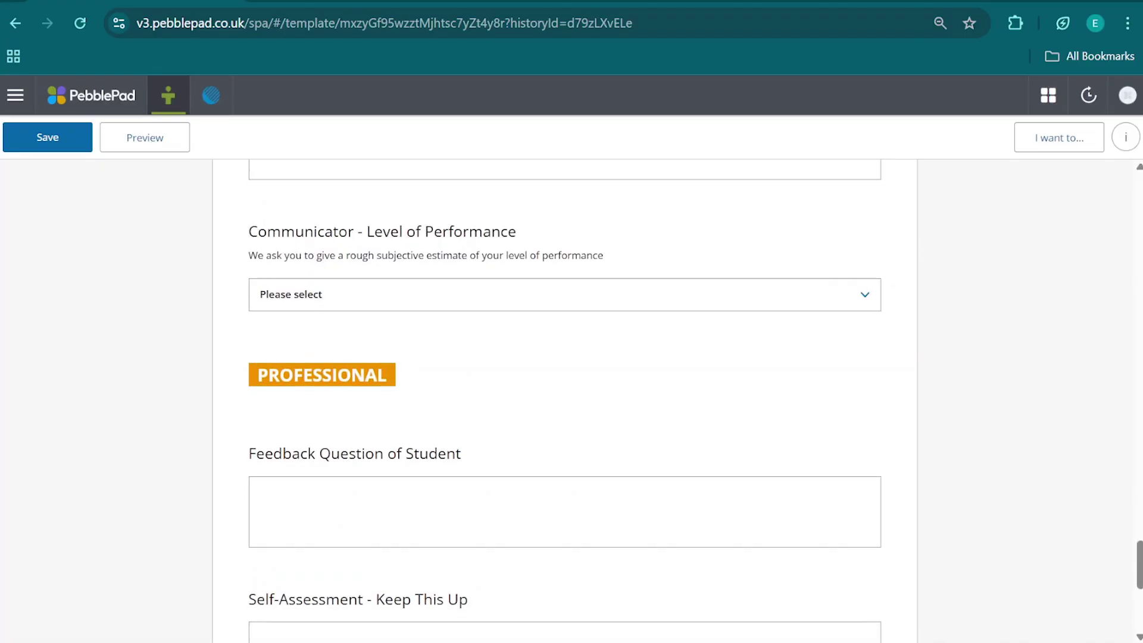
{"action": "left_click", "coordinate": [504, 300]}
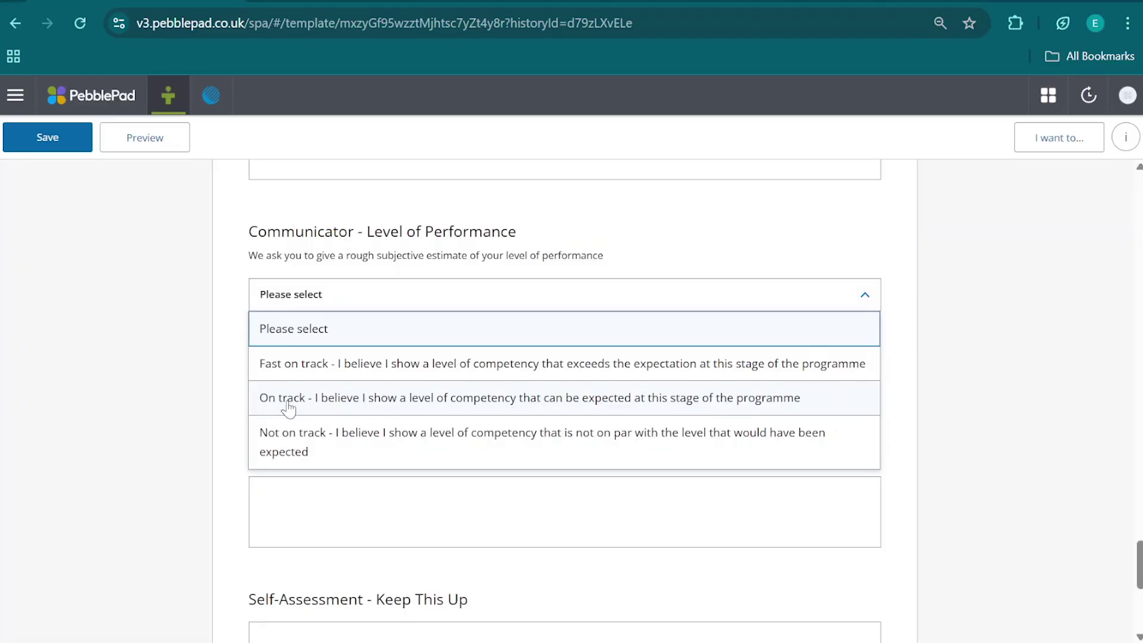
{"action": "left_click", "coordinate": [211, 417]}
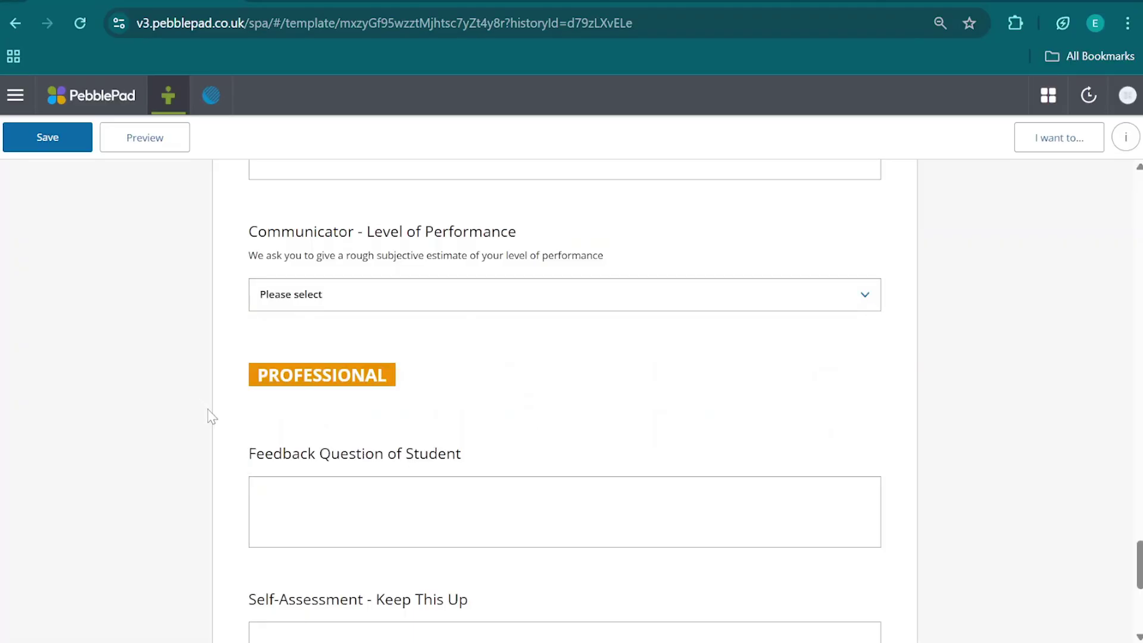
{"action": "scroll", "coordinate": [564, 399], "scroll_direction": "down", "scroll_amount": 5}
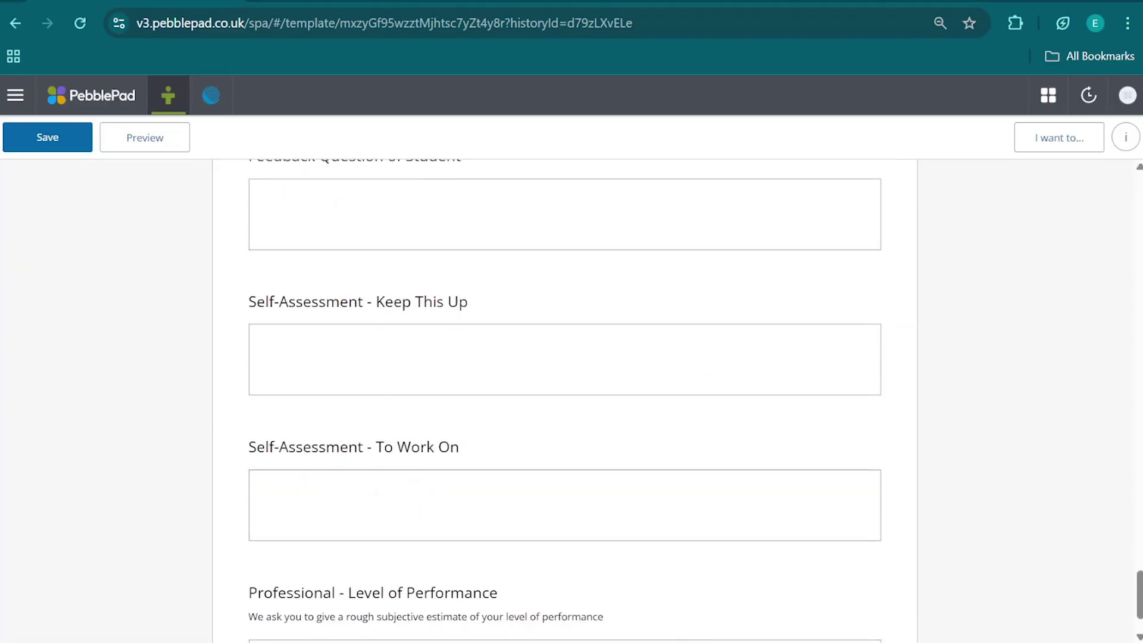
Save the MSF Self Assessment and return to the Resources store.
{"action": "left_click", "coordinate": [55, 137]}
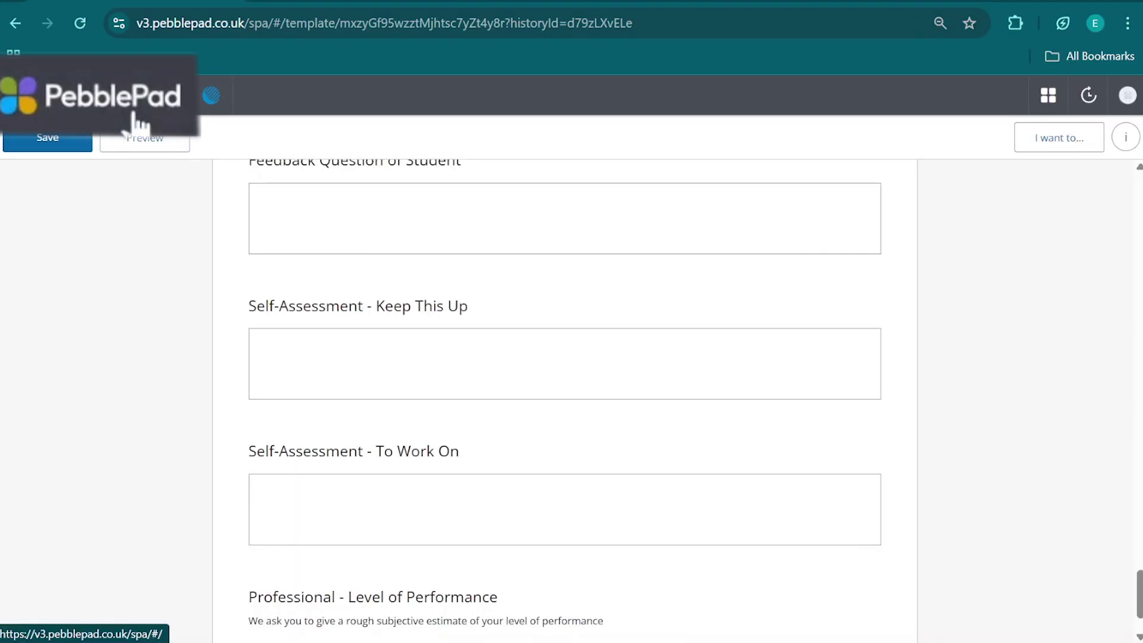
{"action": "left_click", "coordinate": [104, 96]}
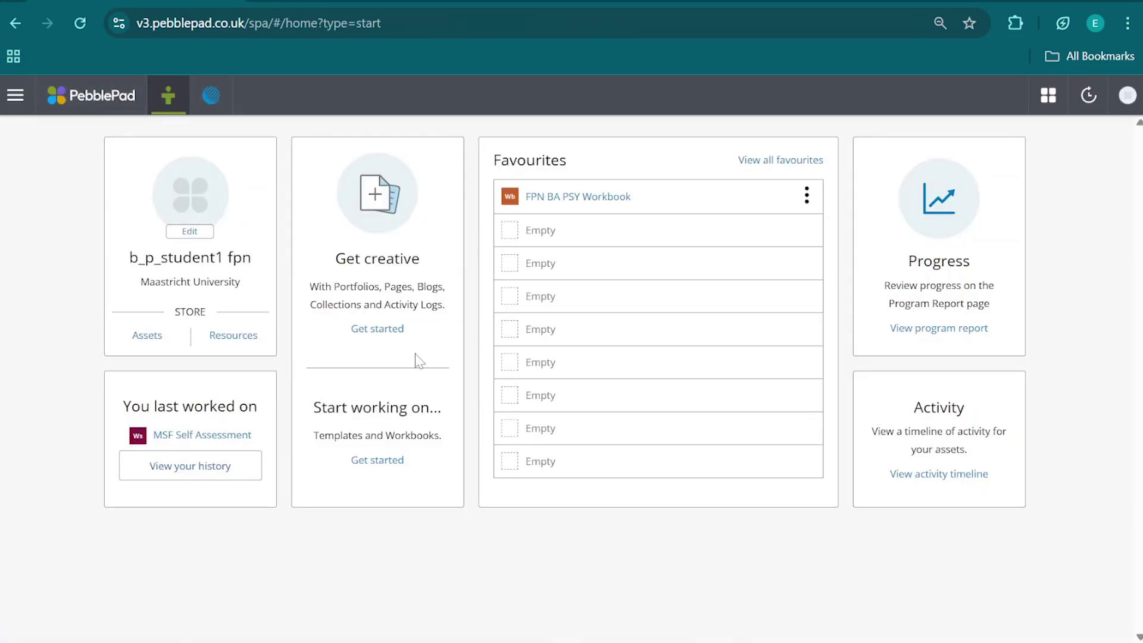
{"action": "left_click", "coordinate": [233, 335]}
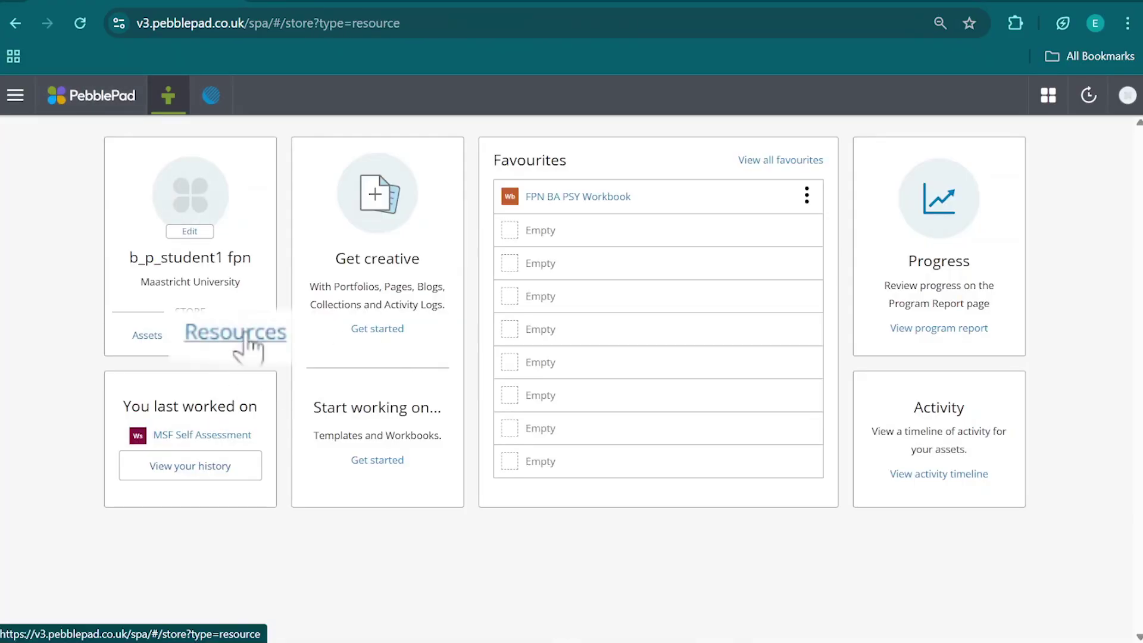
Filter resources to Workbooks and open 'FPN PLS 1 Workbook - AY25-26' at its PLS sessions.
{"action": "left_click", "coordinate": [955, 181]}
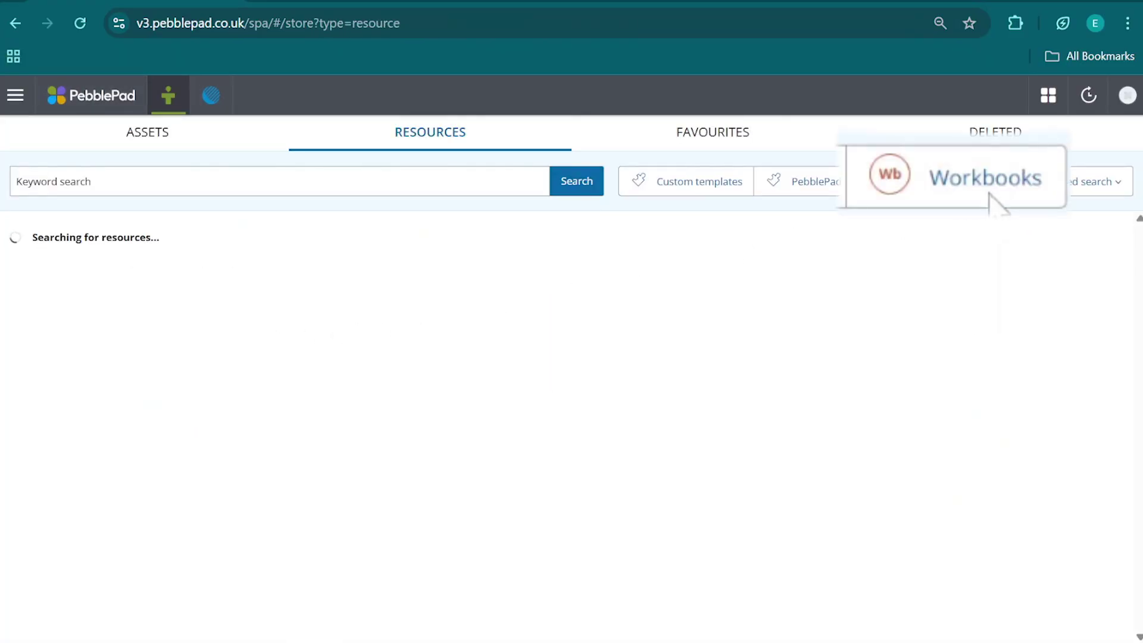
{"action": "left_click", "coordinate": [965, 189]}
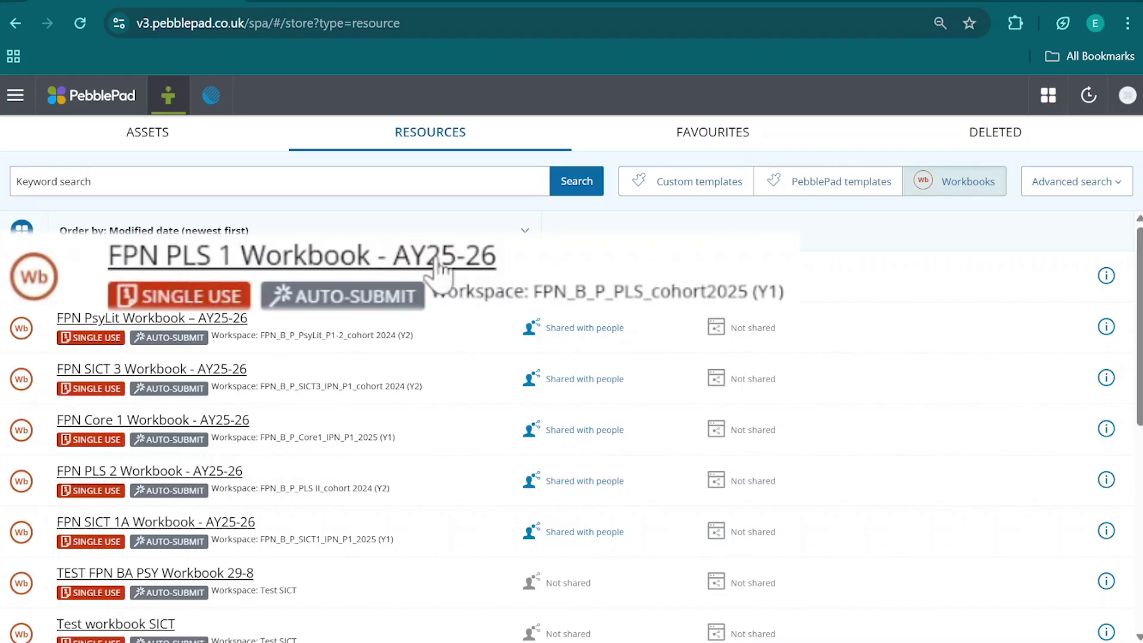
{"action": "left_click", "coordinate": [216, 269]}
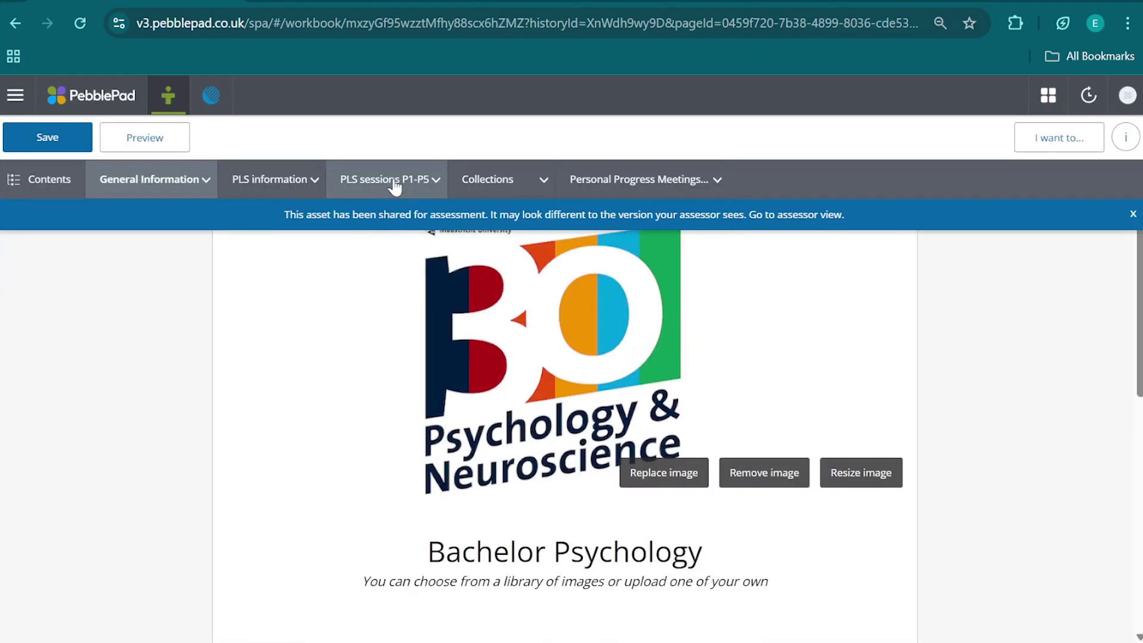
{"action": "left_click", "coordinate": [395, 187]}
Open the PLS Period 1 Assignments page and find the Week 8 MSF Self-Assessment heading.
{"action": "left_click", "coordinate": [415, 219]}
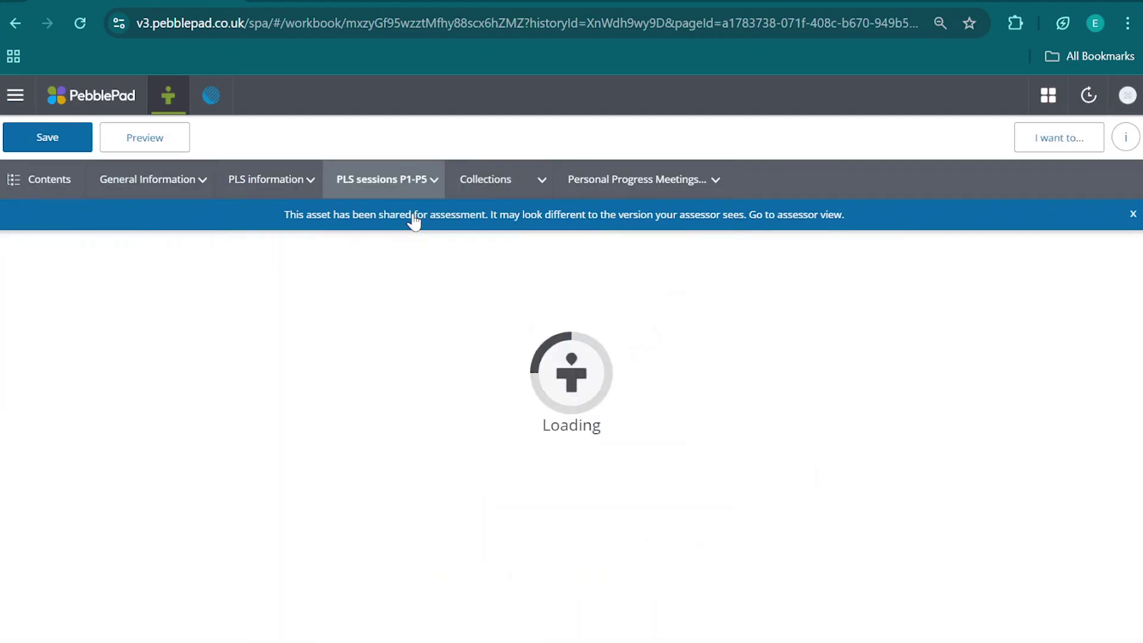
{"action": "scroll", "coordinate": [483, 485], "scroll_direction": "down", "scroll_amount": 3}
{"action": "scroll", "coordinate": [482, 485], "scroll_direction": "down", "scroll_amount": 20}
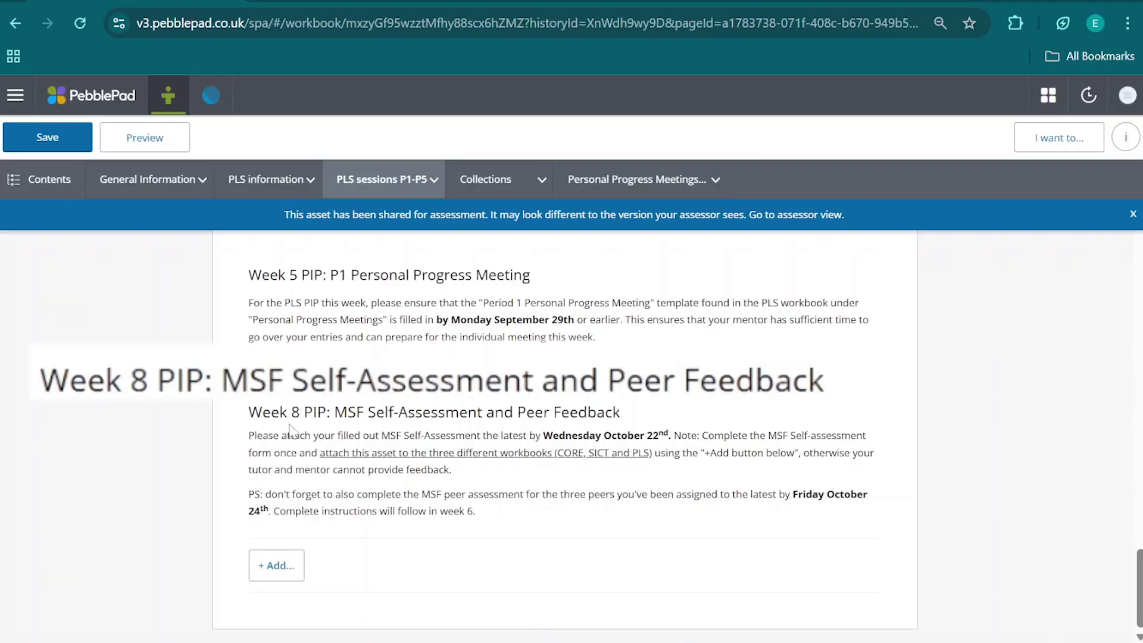
{"action": "left_click_drag", "start_coordinate": [332, 412], "coordinate": [606, 413]}
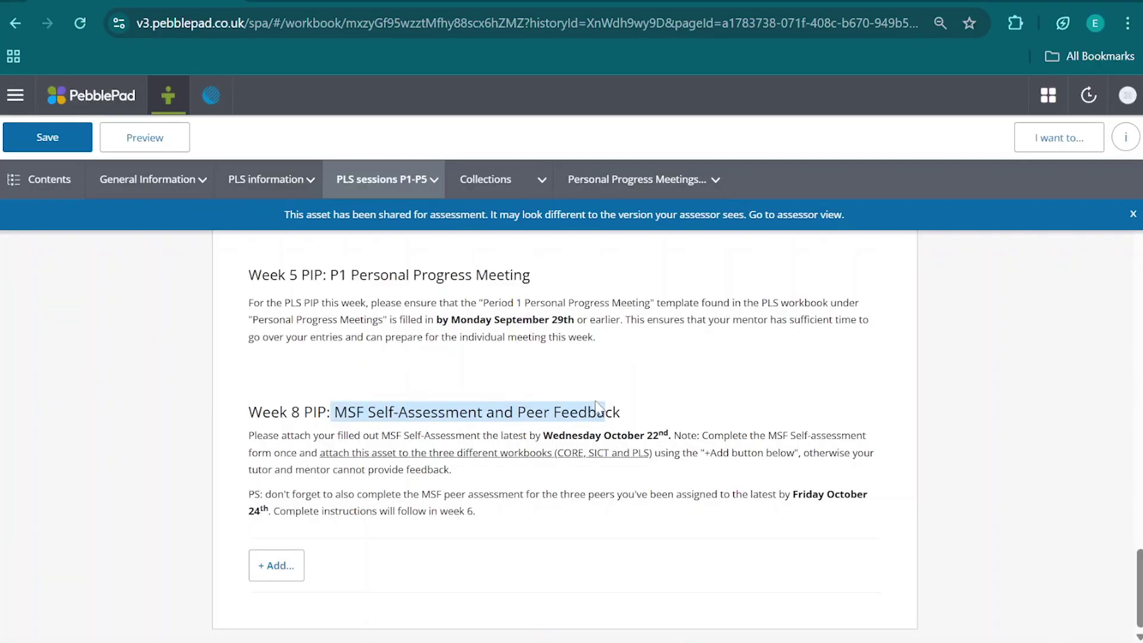
Add the MSF Self Assessment asset as Week 8 PIP evidence and save it without justification.
{"action": "left_click", "coordinate": [278, 572]}
{"action": "left_click", "coordinate": [326, 506]}
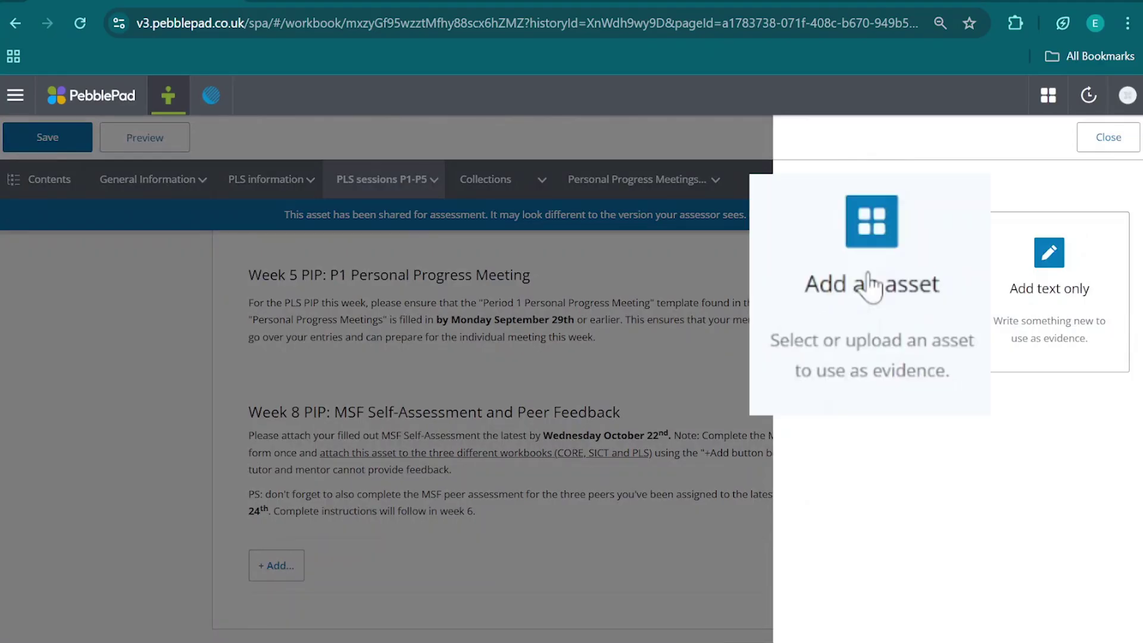
{"action": "left_click", "coordinate": [870, 286]}
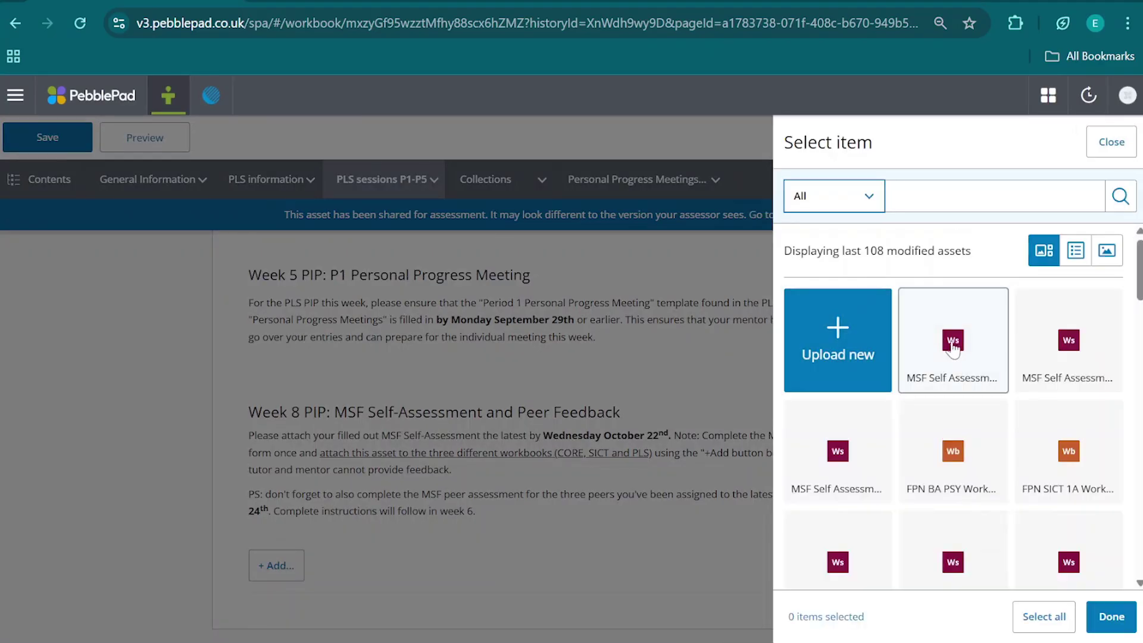
{"action": "left_click", "coordinate": [975, 365]}
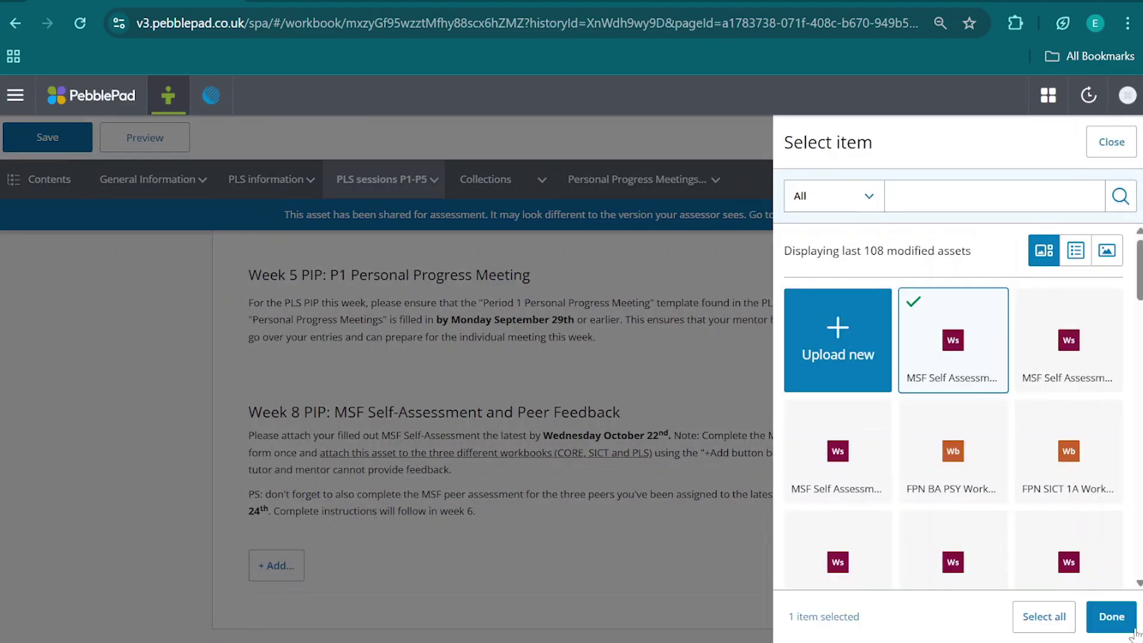
{"action": "left_click", "coordinate": [1063, 613]}
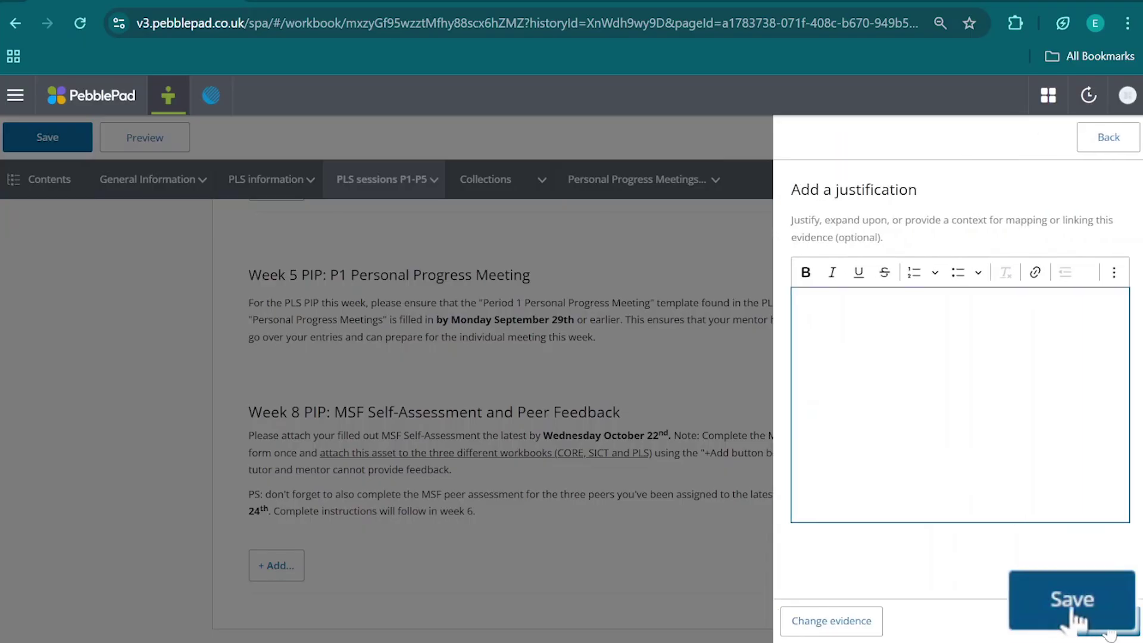
{"action": "left_click", "coordinate": [1067, 602]}
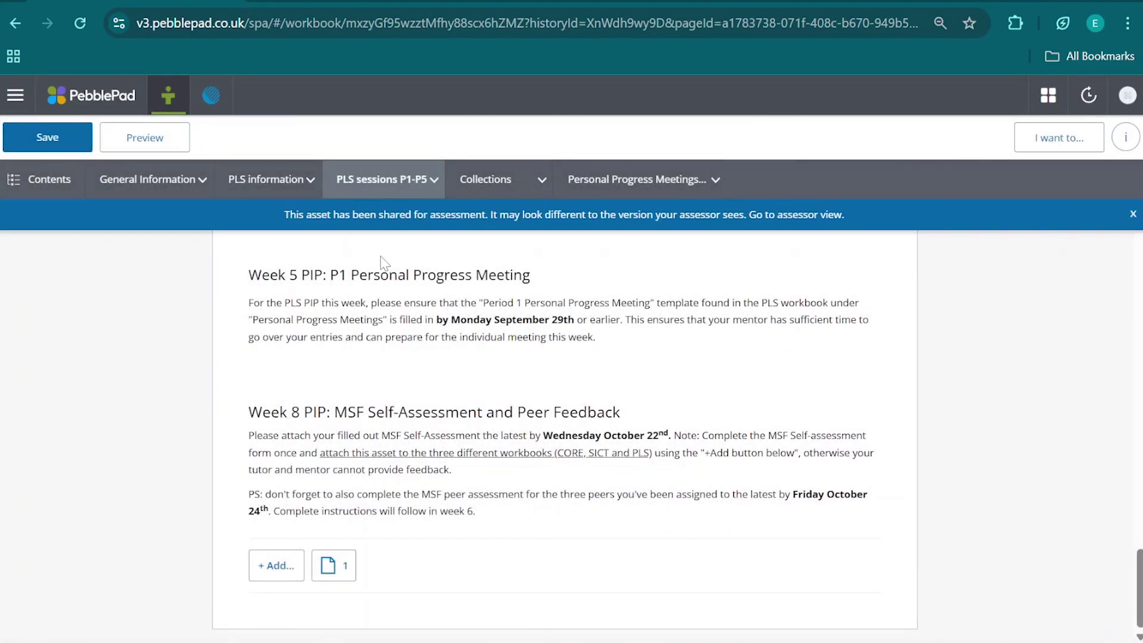
{"action": "scroll", "coordinate": [384, 262], "scroll_direction": "up", "scroll_amount": 3}
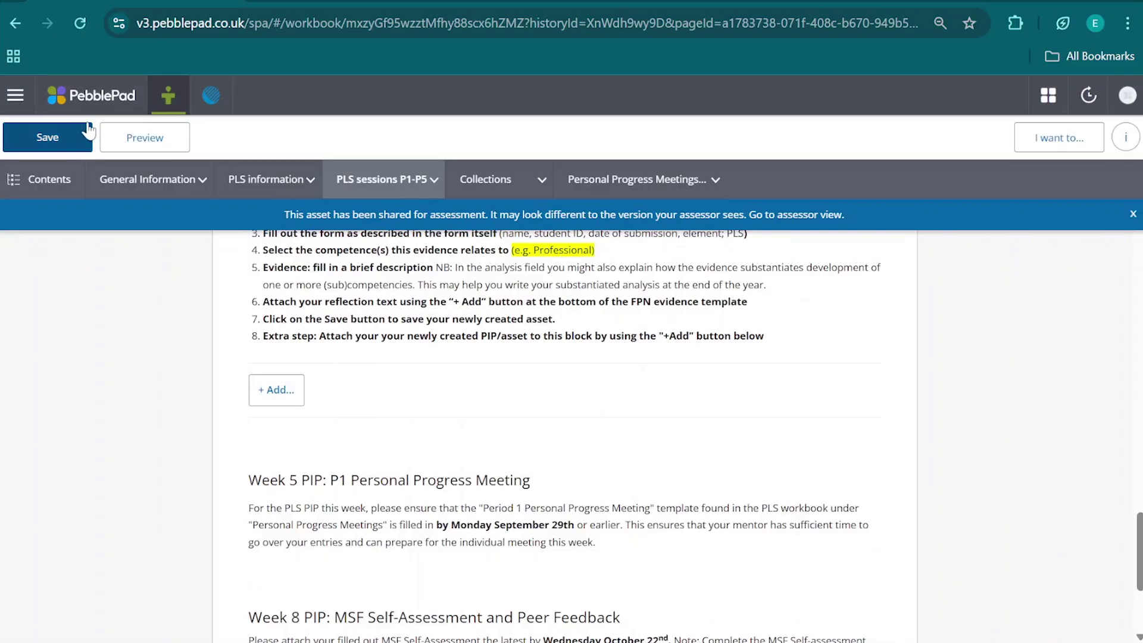
Open the FPN Core 1 Workbook from the Workbooks resources at its Core 1 Assignments page.
{"action": "left_click", "coordinate": [94, 102]}
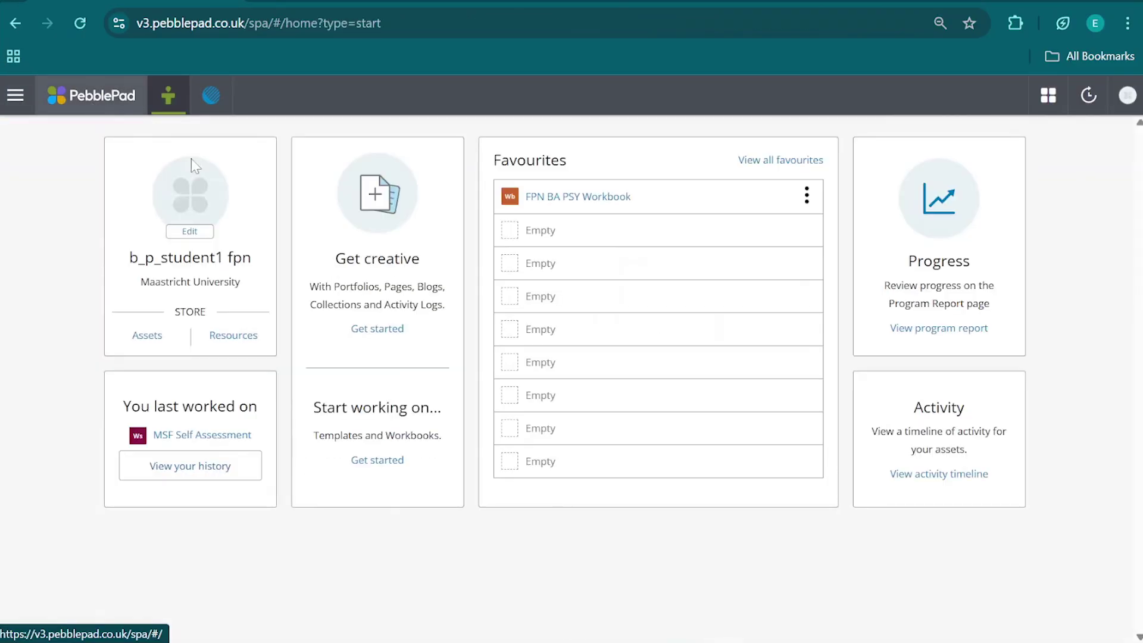
{"action": "left_click", "coordinate": [237, 335]}
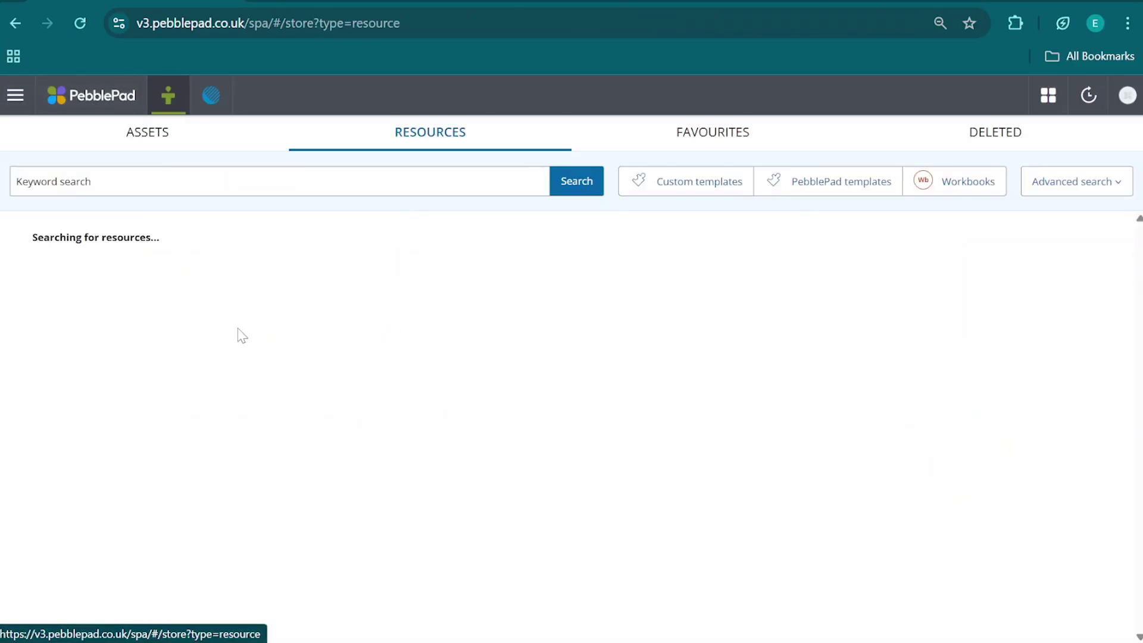
{"action": "left_click", "coordinate": [969, 189]}
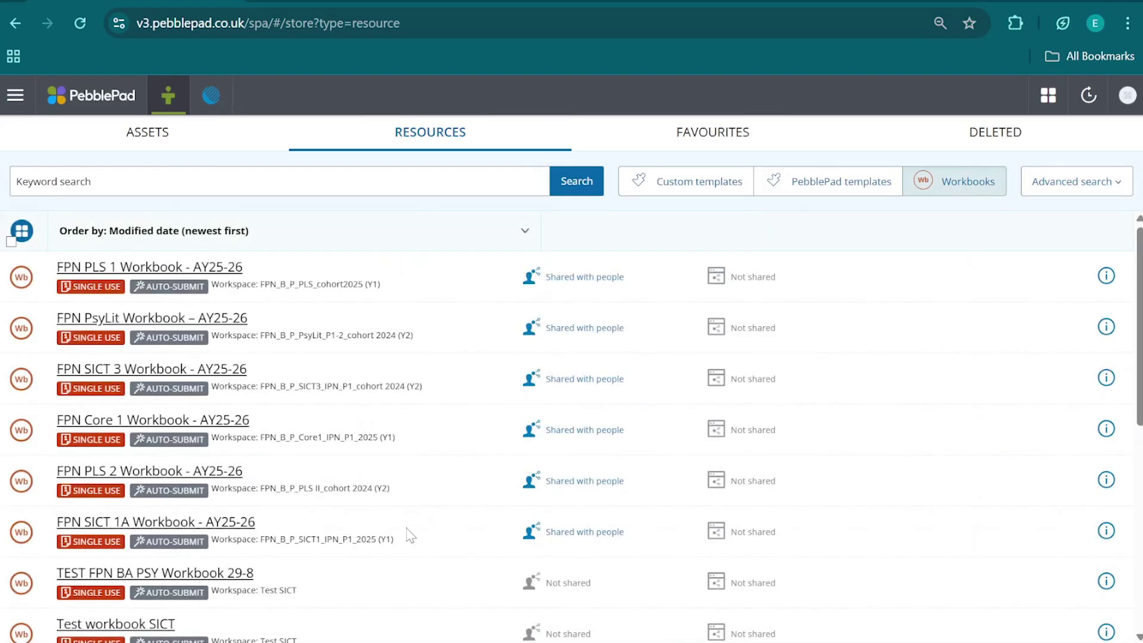
{"action": "left_click", "coordinate": [187, 421]}
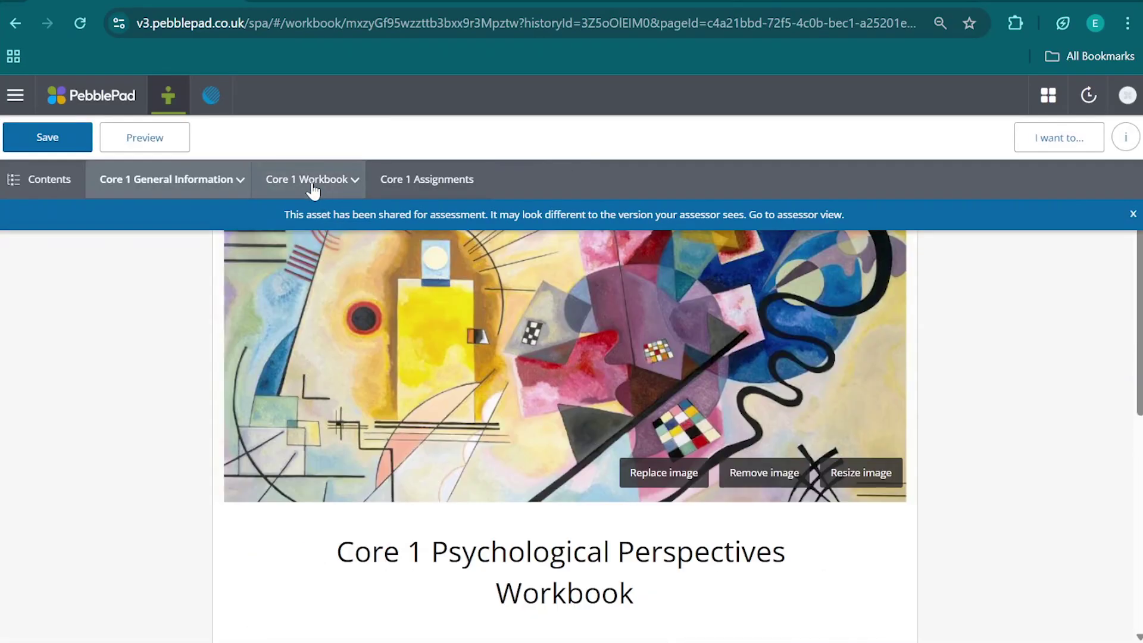
{"action": "left_click", "coordinate": [437, 185]}
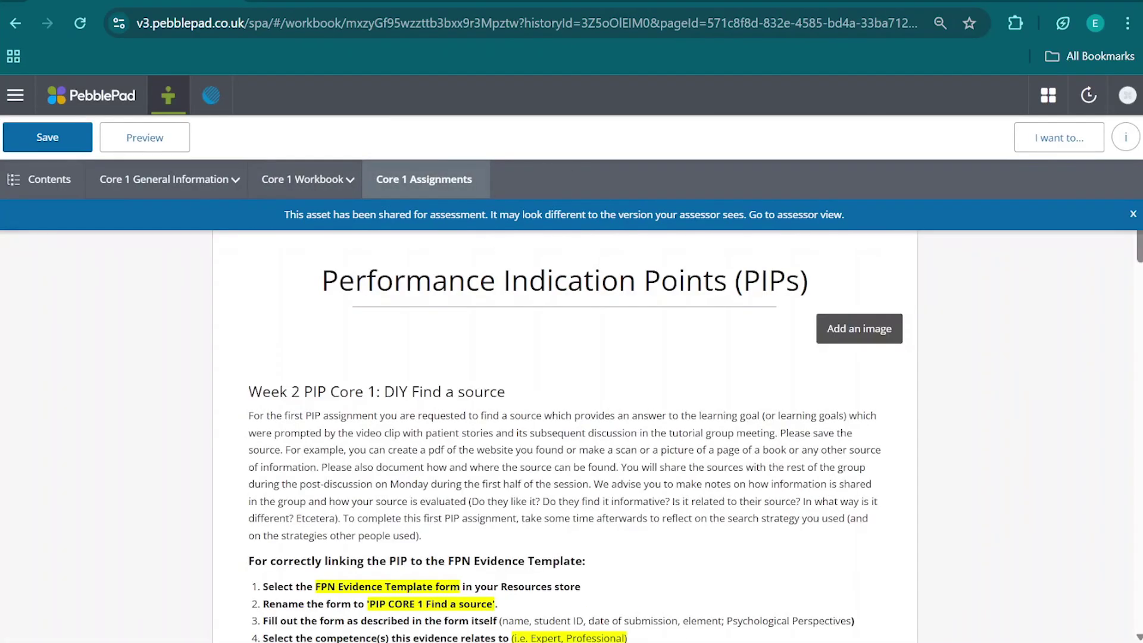
Attach the MSF Self Assessment asset as Week 8 PIP evidence, save, and return home.
{"action": "scroll", "coordinate": [664, 492], "scroll_direction": "down", "scroll_amount": 15}
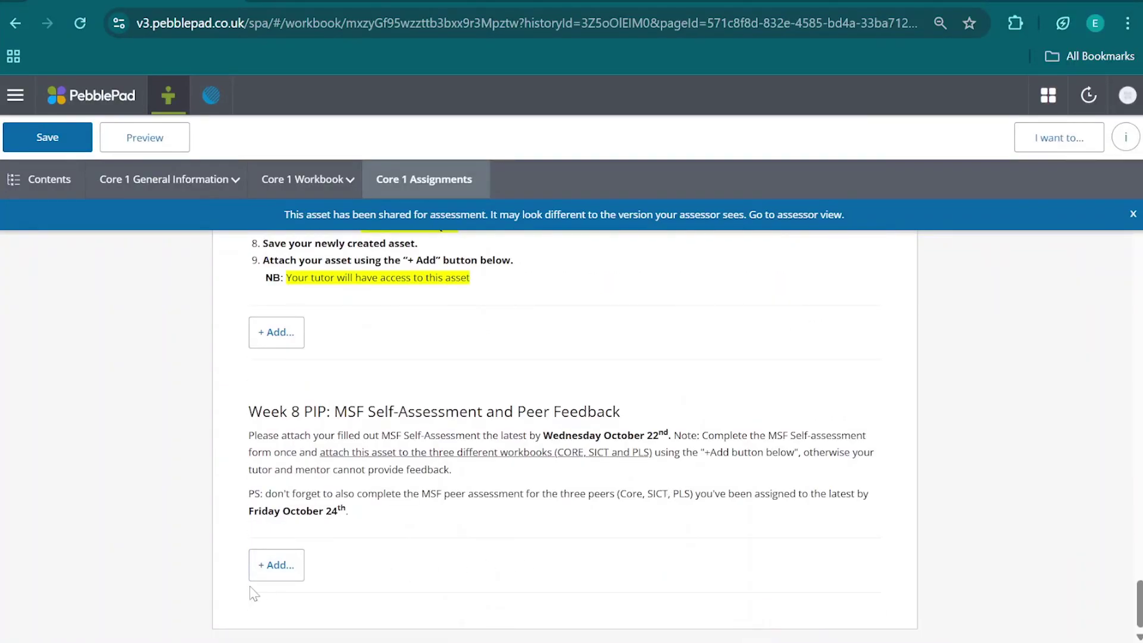
{"action": "left_click", "coordinate": [269, 564]}
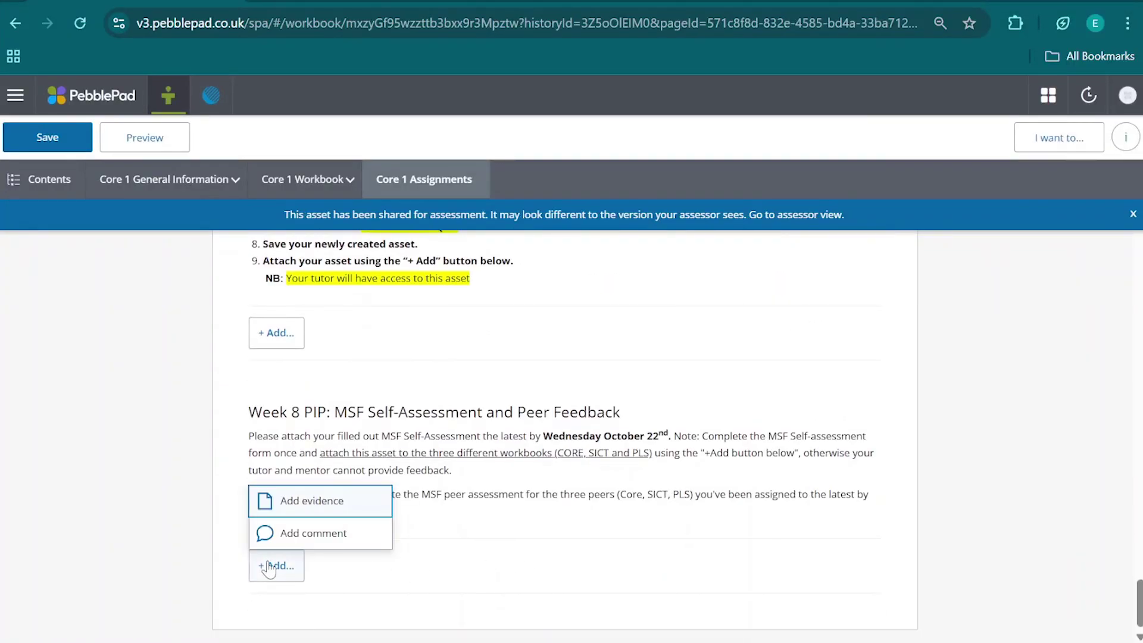
{"action": "left_click", "coordinate": [322, 509]}
{"action": "left_click", "coordinate": [864, 277]}
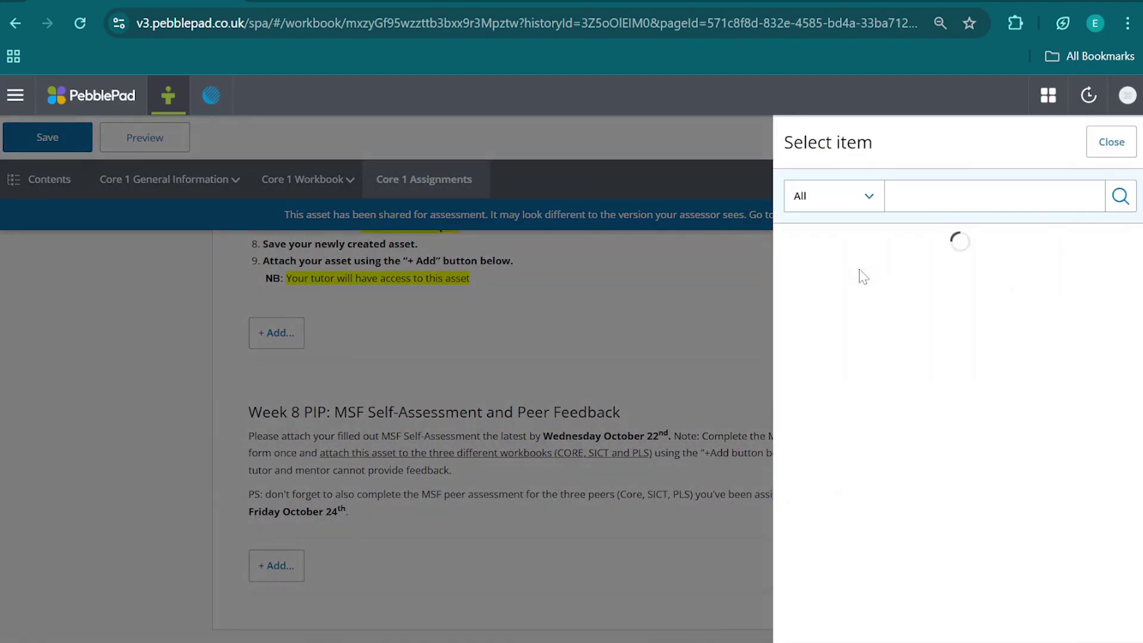
{"action": "left_click", "coordinate": [955, 334]}
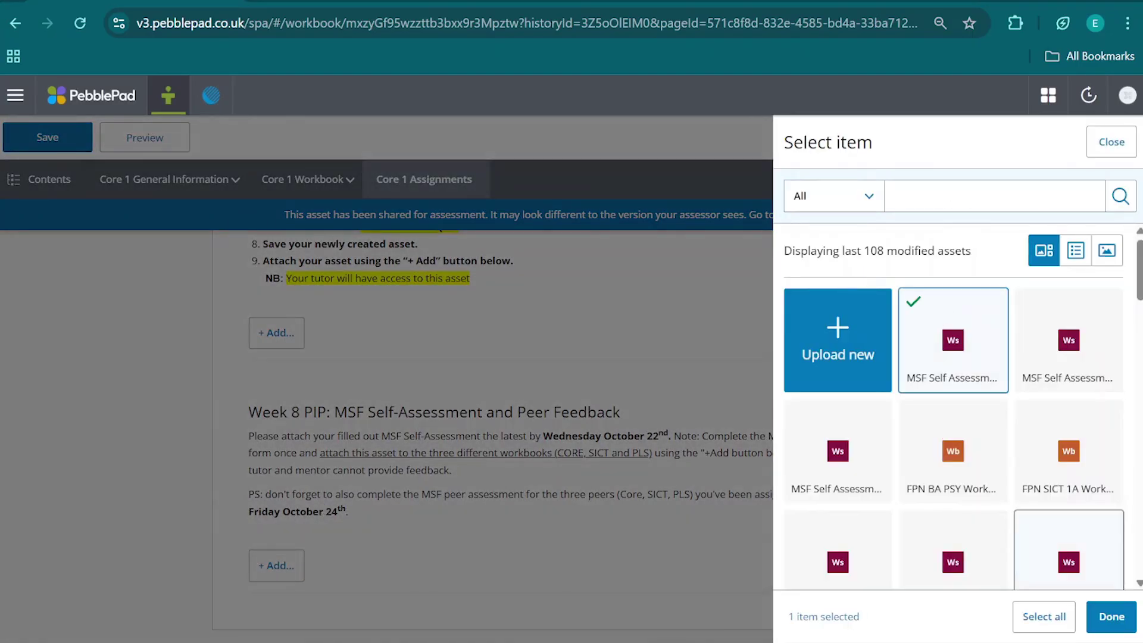
{"action": "left_click", "coordinate": [1112, 617]}
{"action": "left_click", "coordinate": [1109, 621]}
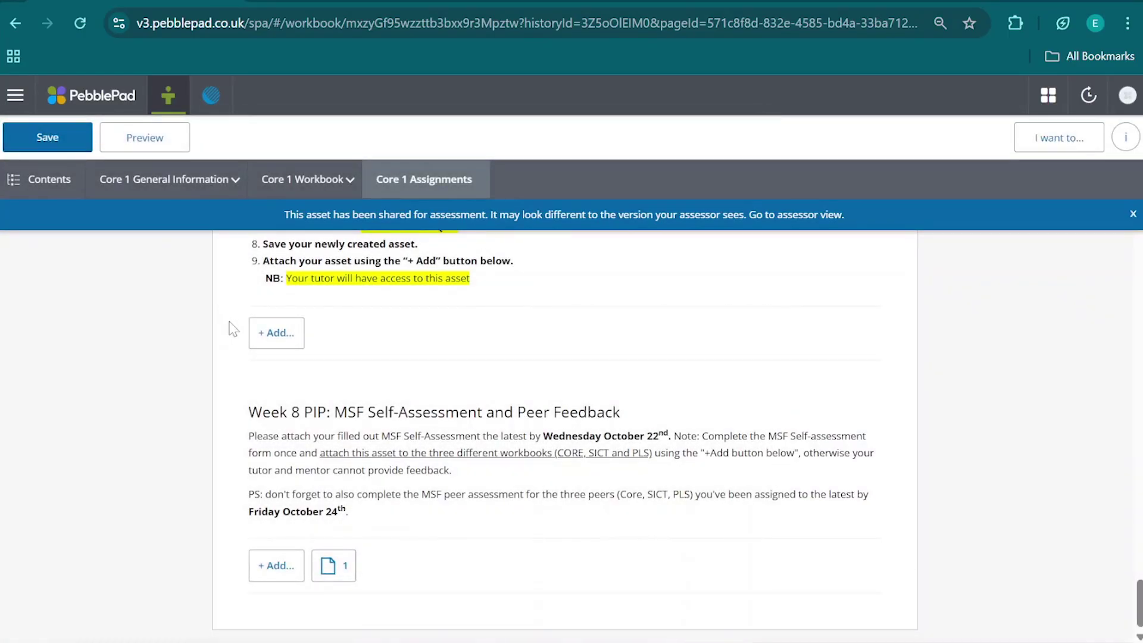
{"action": "left_click", "coordinate": [112, 103]}
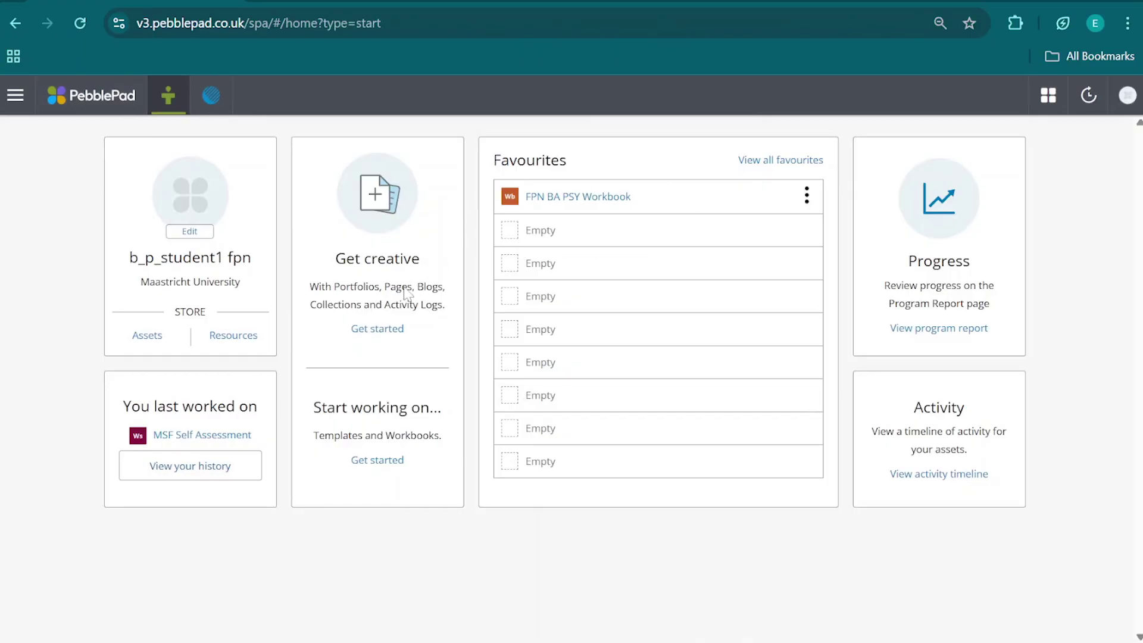
Open the 'FPN SICT 1A Workbook - AY25-26' from Workbooks at its SICT assignments page.
{"action": "left_click", "coordinate": [233, 335]}
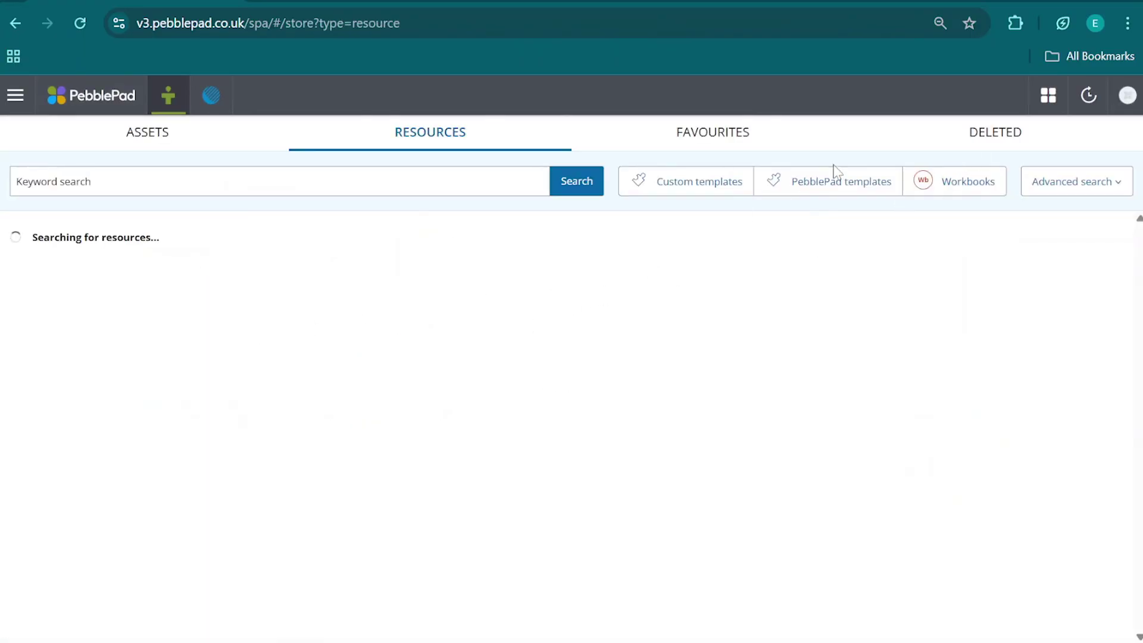
{"action": "left_click", "coordinate": [949, 190]}
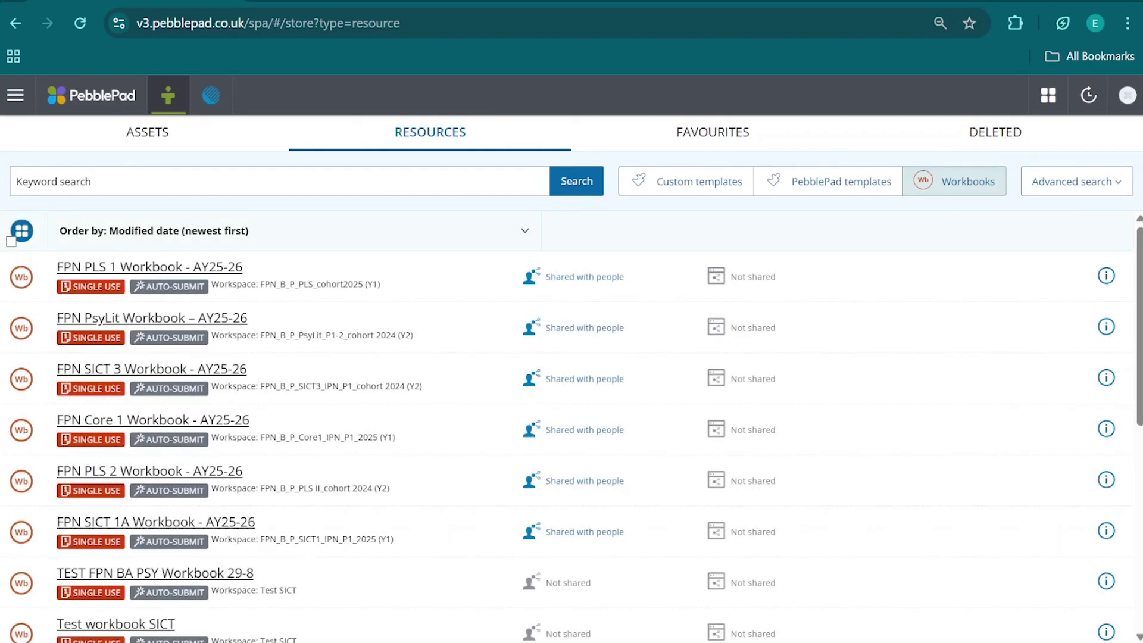
{"action": "left_click", "coordinate": [218, 529]}
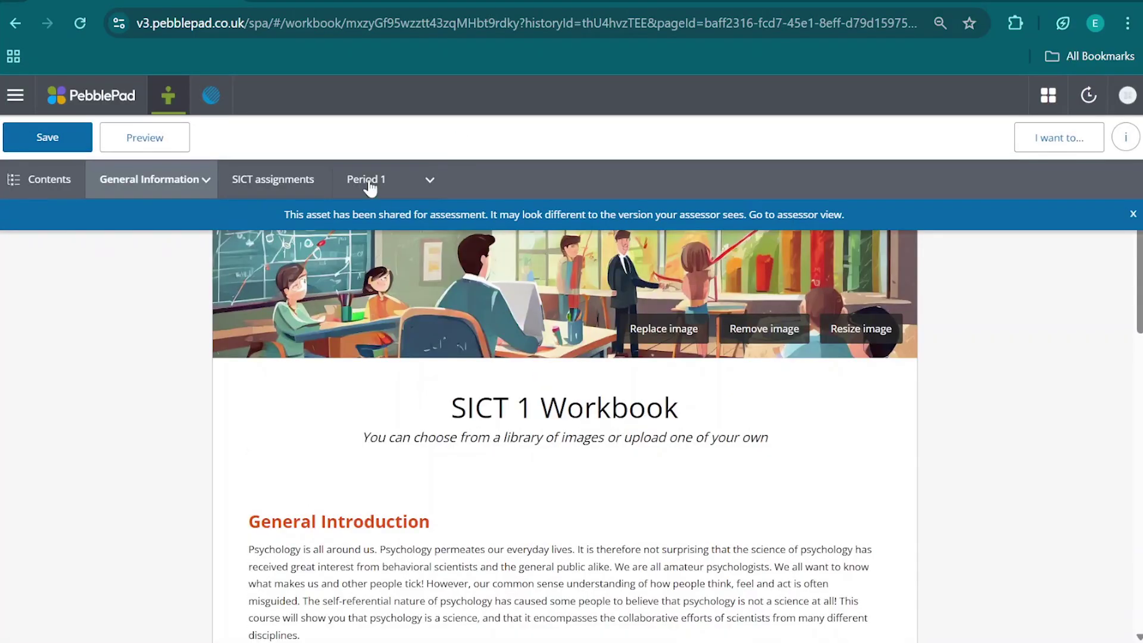
{"action": "left_click", "coordinate": [294, 177]}
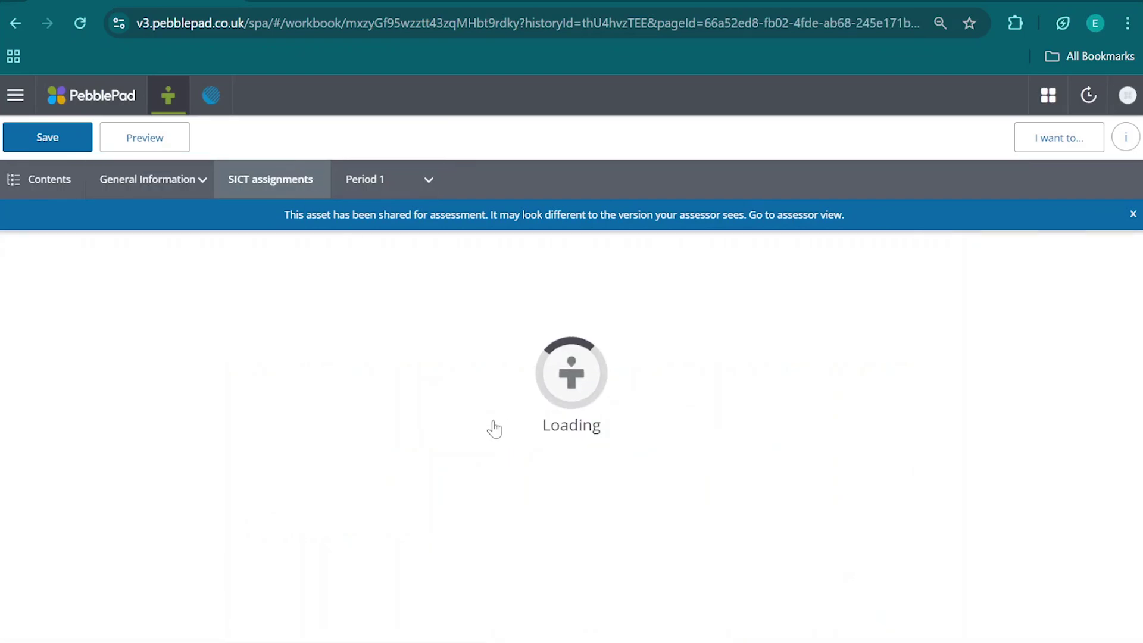
Attach the MSF Self Assessment asset as Week 8 PIP evidence and save it.
{"action": "scroll", "coordinate": [245, 435], "scroll_direction": "down", "scroll_amount": 20}
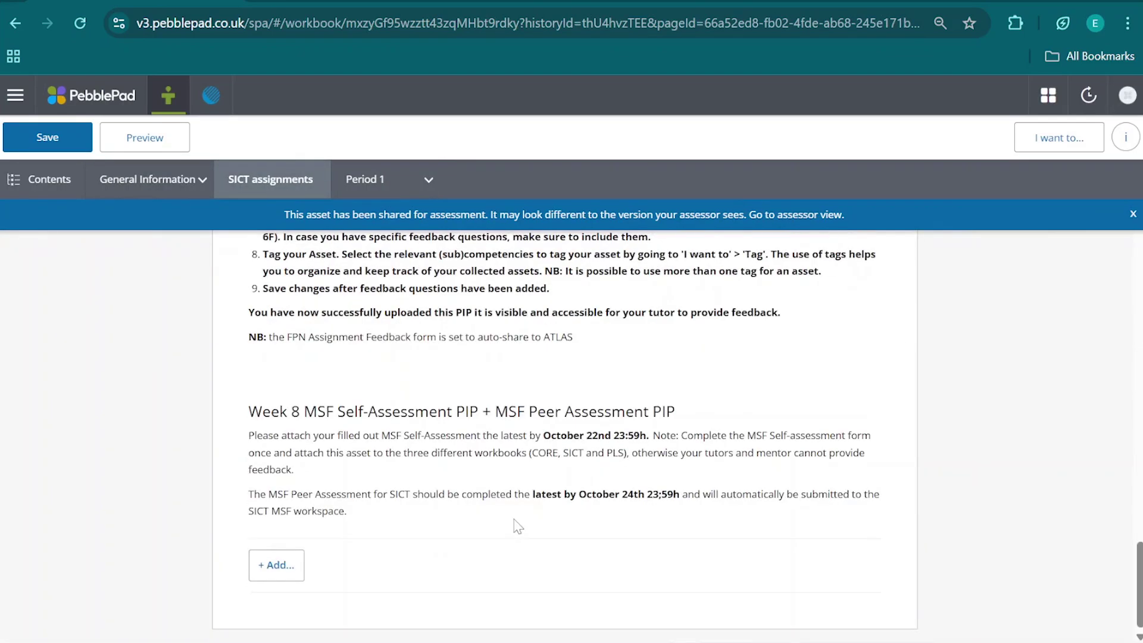
{"action": "left_click", "coordinate": [283, 569]}
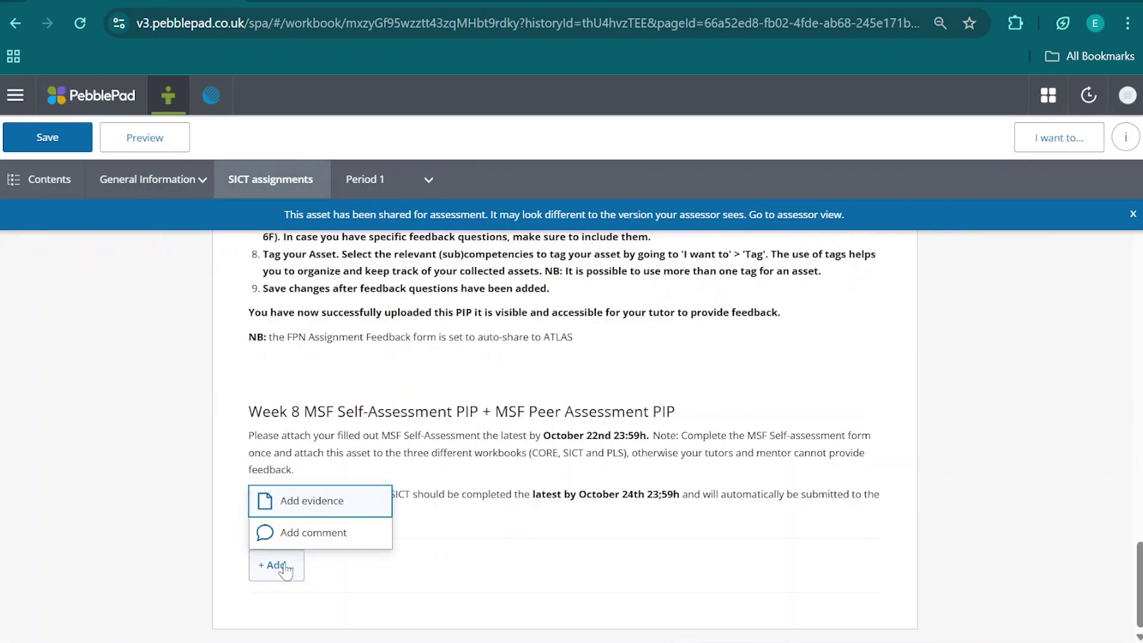
{"action": "left_click", "coordinate": [336, 506]}
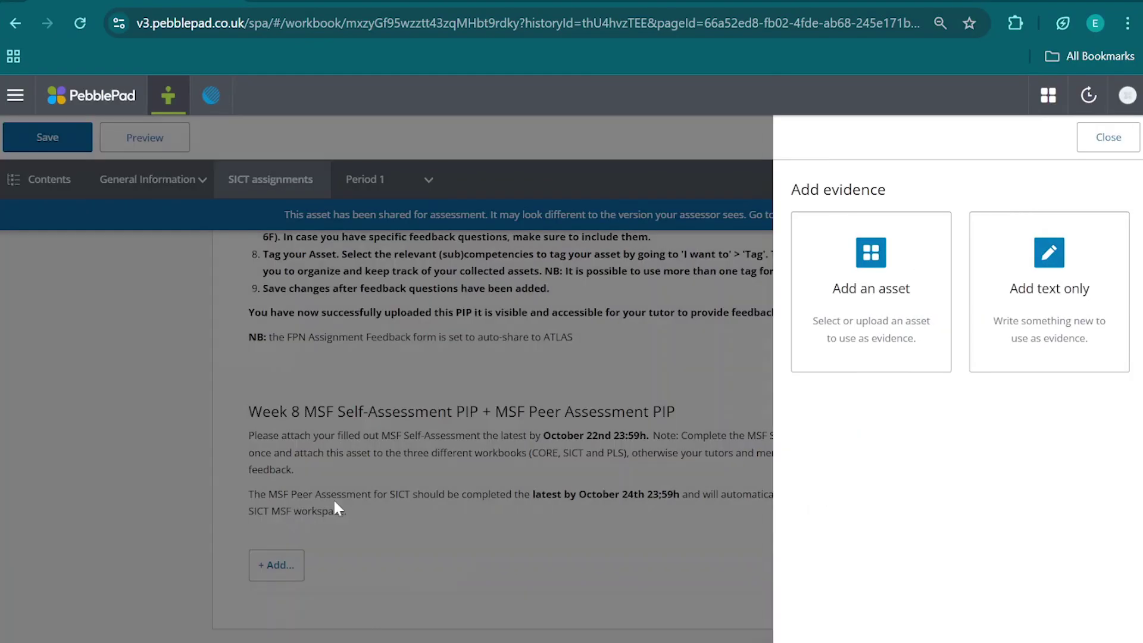
{"action": "left_click", "coordinate": [873, 262]}
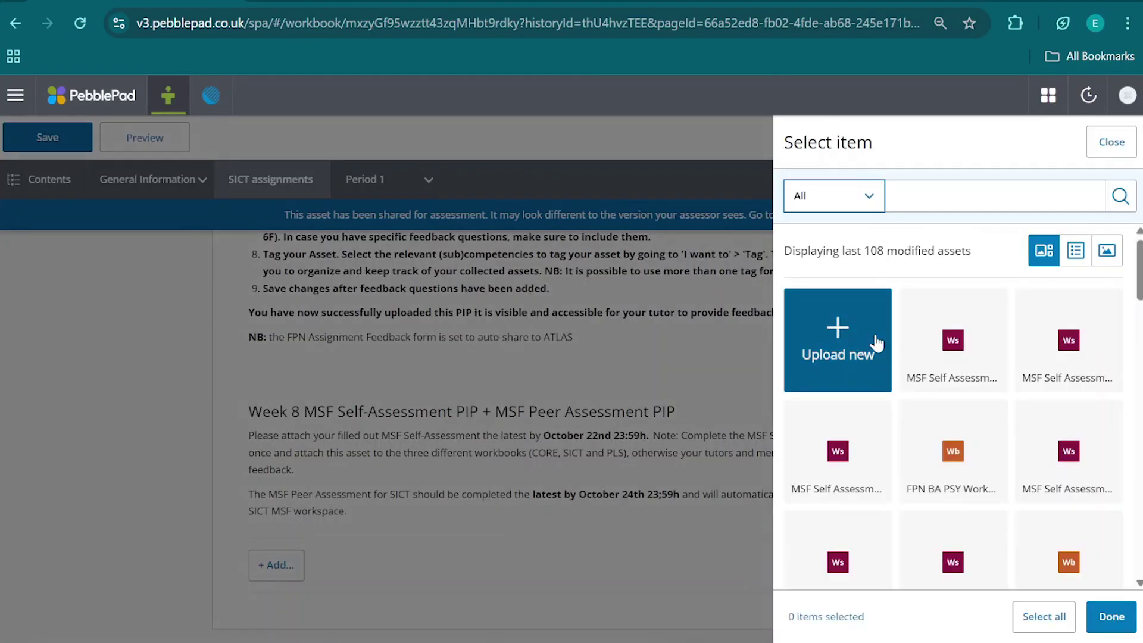
{"action": "left_click", "coordinate": [969, 349]}
{"action": "left_click", "coordinate": [1112, 618]}
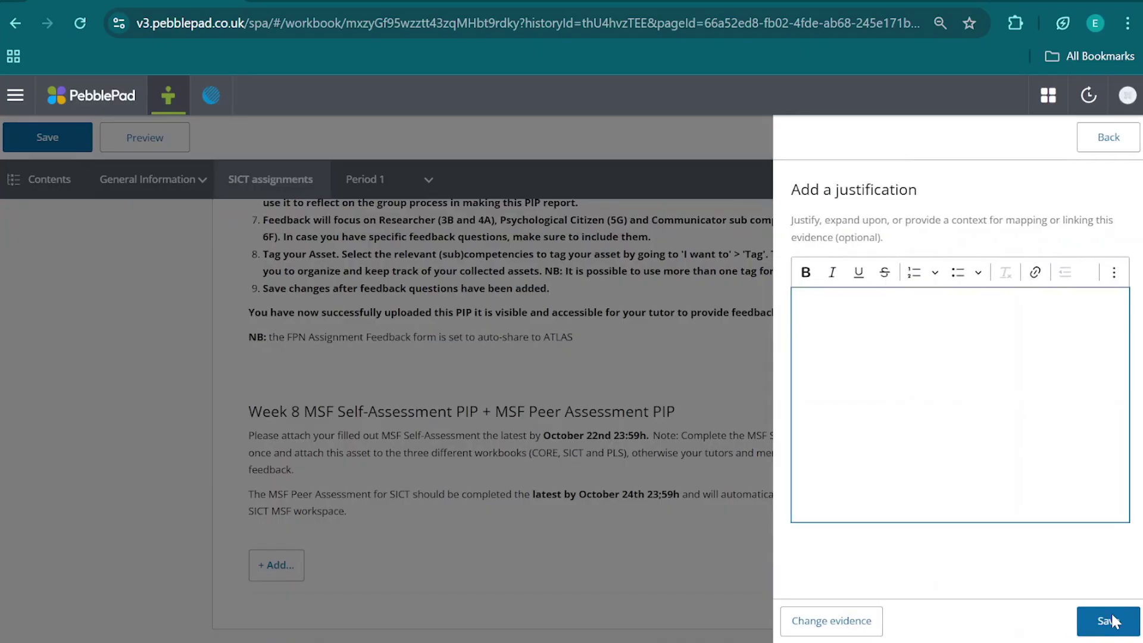
{"action": "left_click", "coordinate": [1112, 614]}
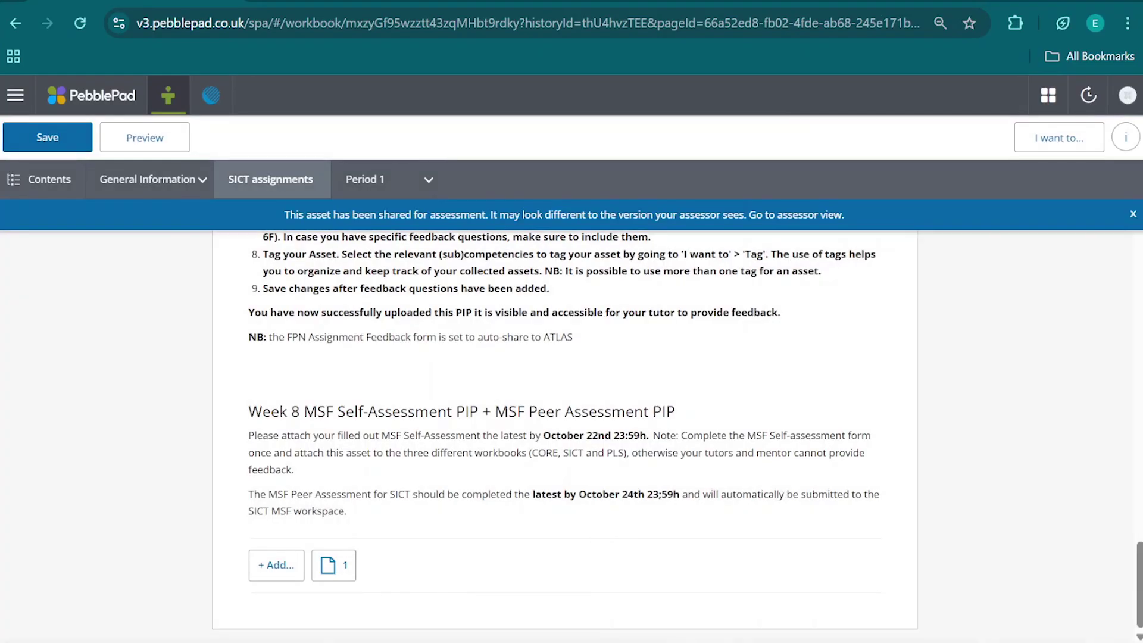